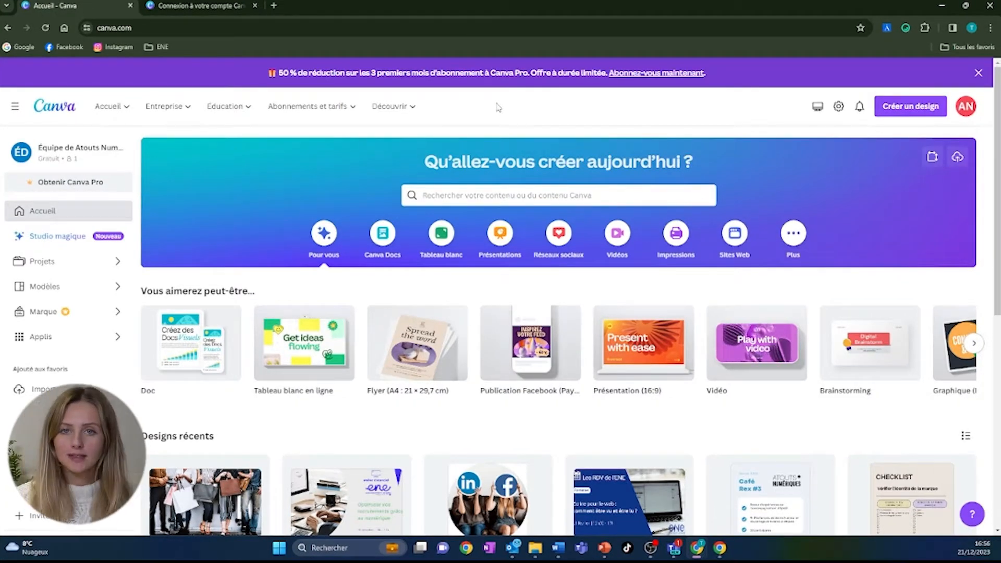
- Search the templates for "carte de voeux 2024"
{"action": "left_click", "coordinate": [507, 194]}
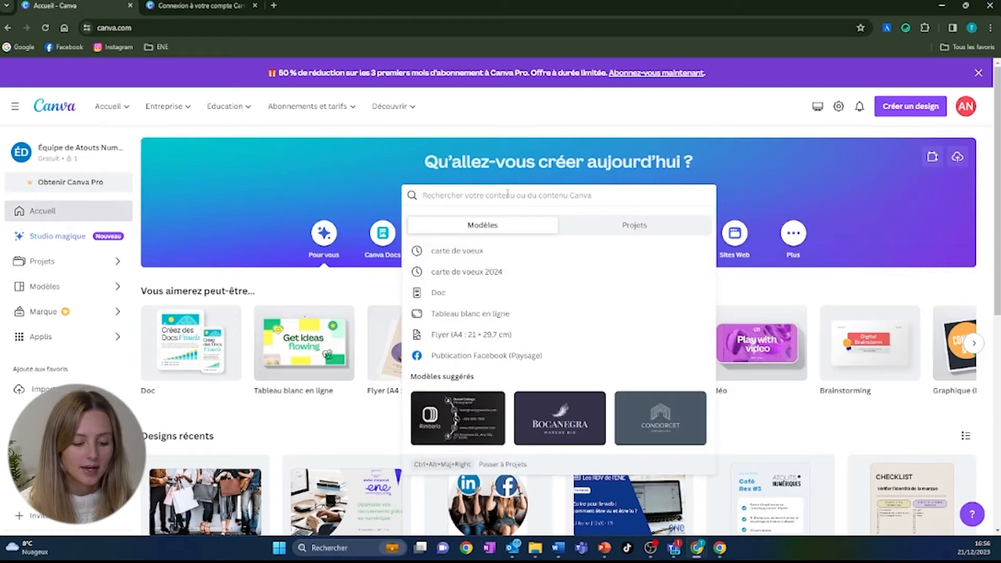
{"action": "type", "text": "carte de voeux"}
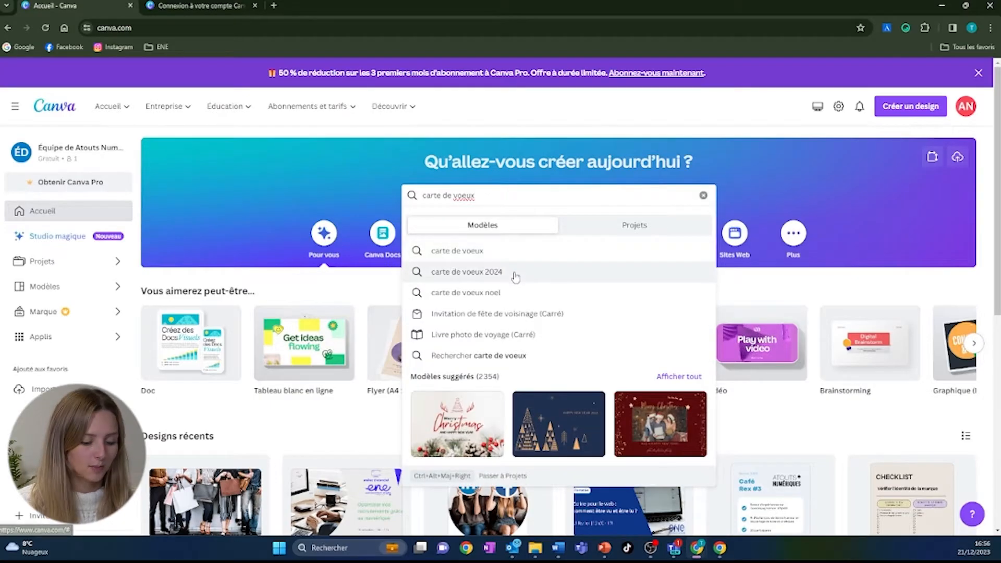
{"action": "left_click", "coordinate": [515, 277]}
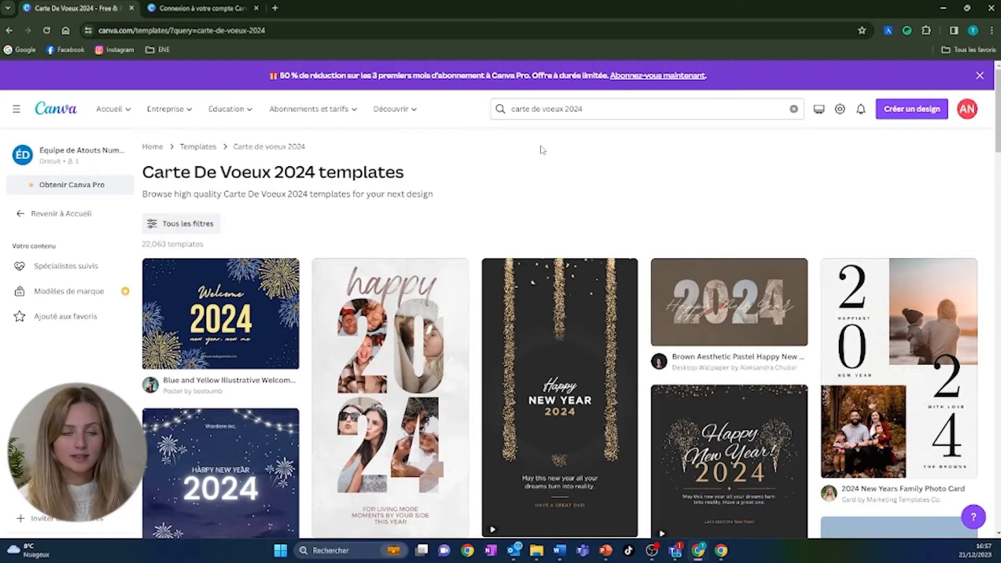
- Browse the 2024 greeting card templates to compare their styles and formats
{"action": "scroll", "coordinate": [542, 150], "scroll_direction": "down", "scroll_amount": 5}
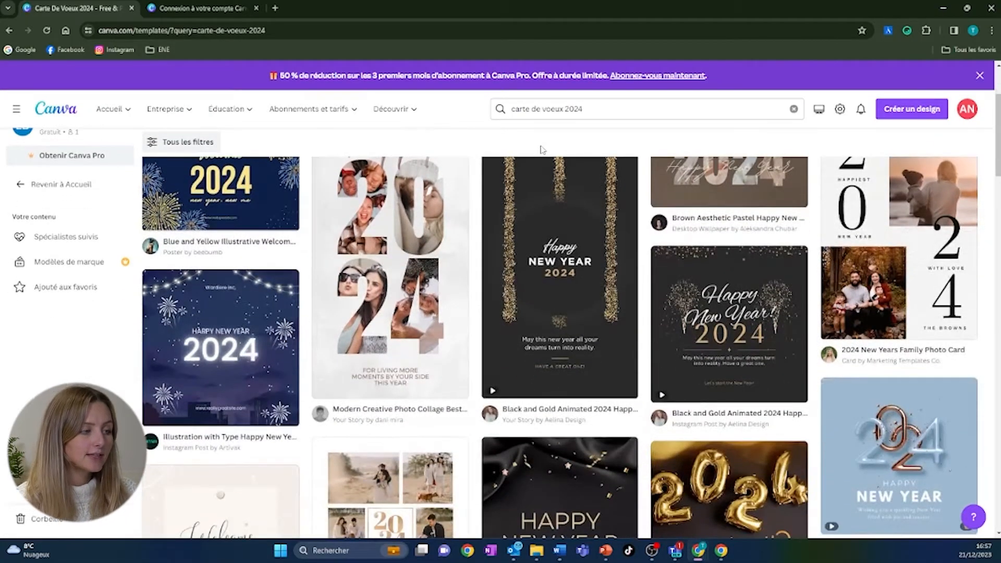
{"action": "scroll", "coordinate": [542, 150], "scroll_direction": "down", "scroll_amount": 6}
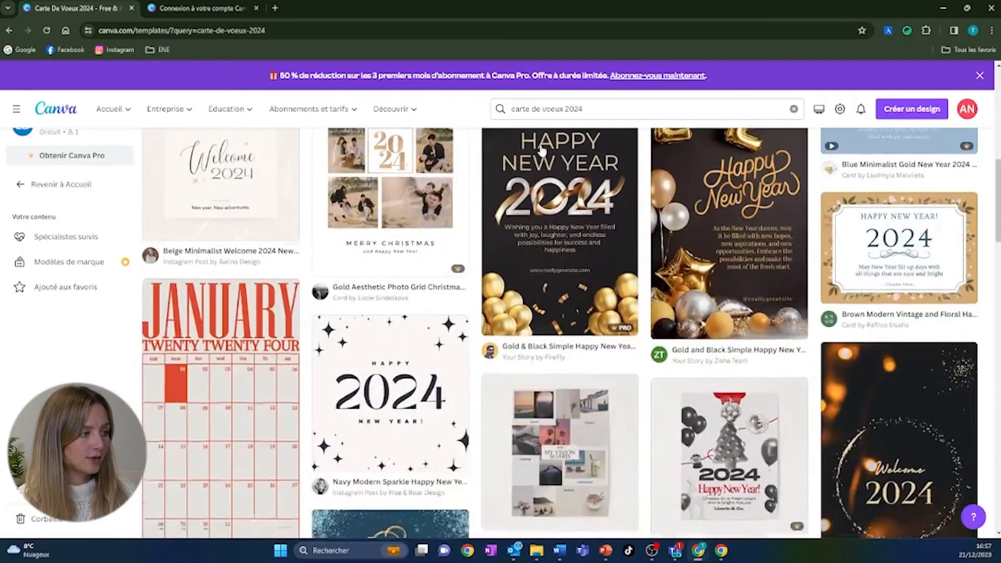
{"action": "scroll", "coordinate": [354, 296], "scroll_direction": "down", "scroll_amount": 2}
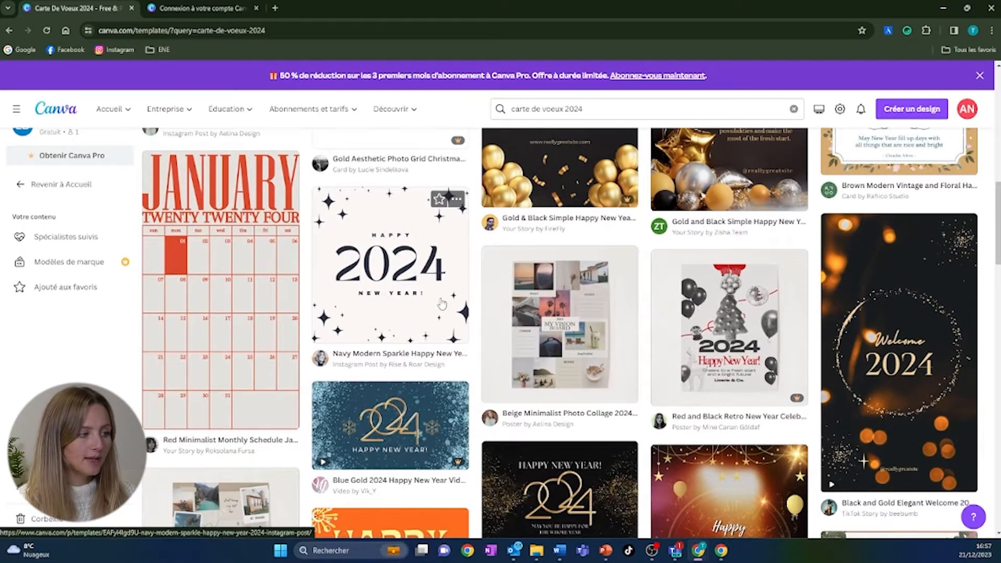
{"action": "scroll", "coordinate": [588, 312], "scroll_direction": "down", "scroll_amount": 5}
{"action": "scroll", "coordinate": [588, 311], "scroll_direction": "up", "scroll_amount": 1}
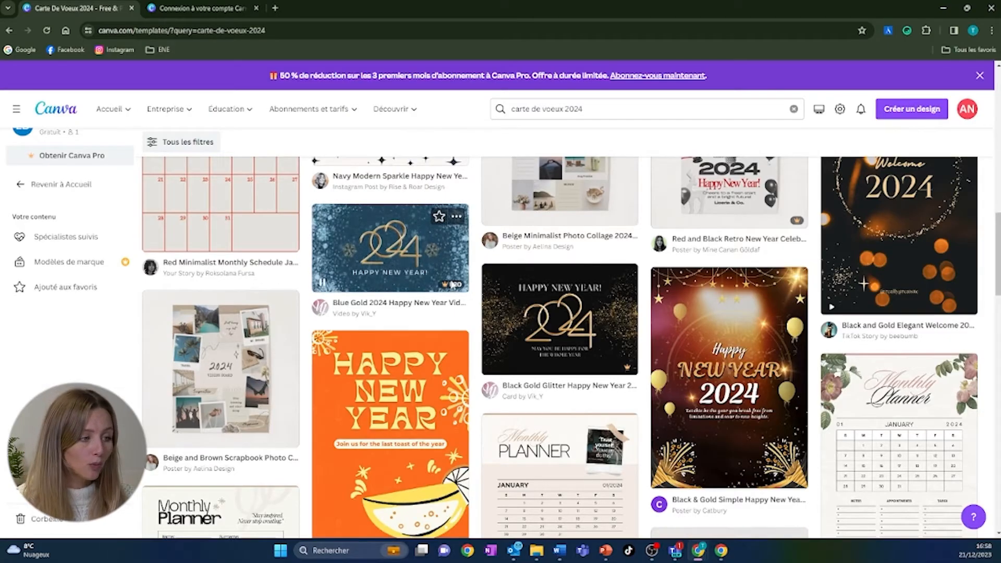
{"action": "scroll", "coordinate": [453, 284], "scroll_direction": "down", "scroll_amount": 10}
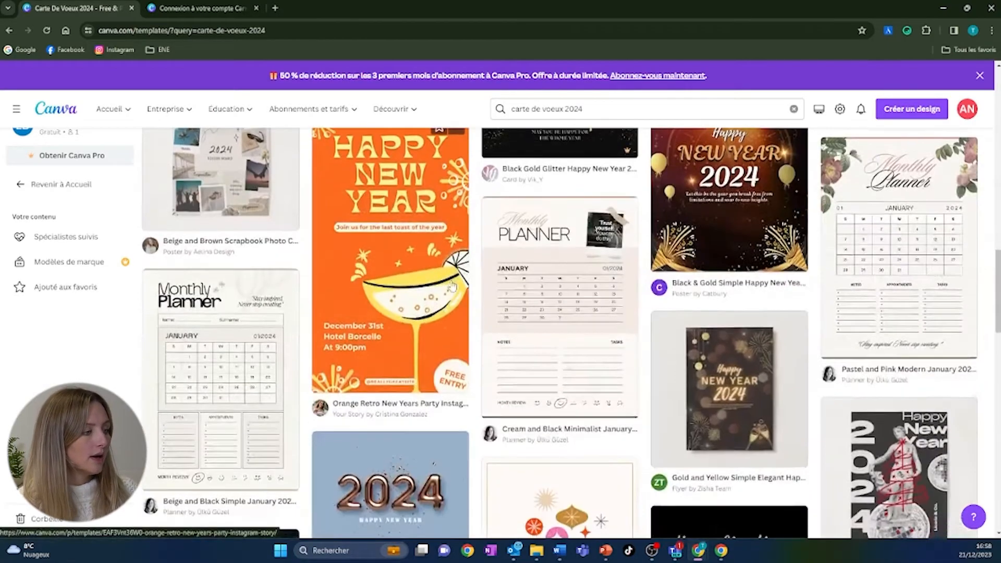
{"action": "scroll", "coordinate": [453, 284], "scroll_direction": "down", "scroll_amount": 3}
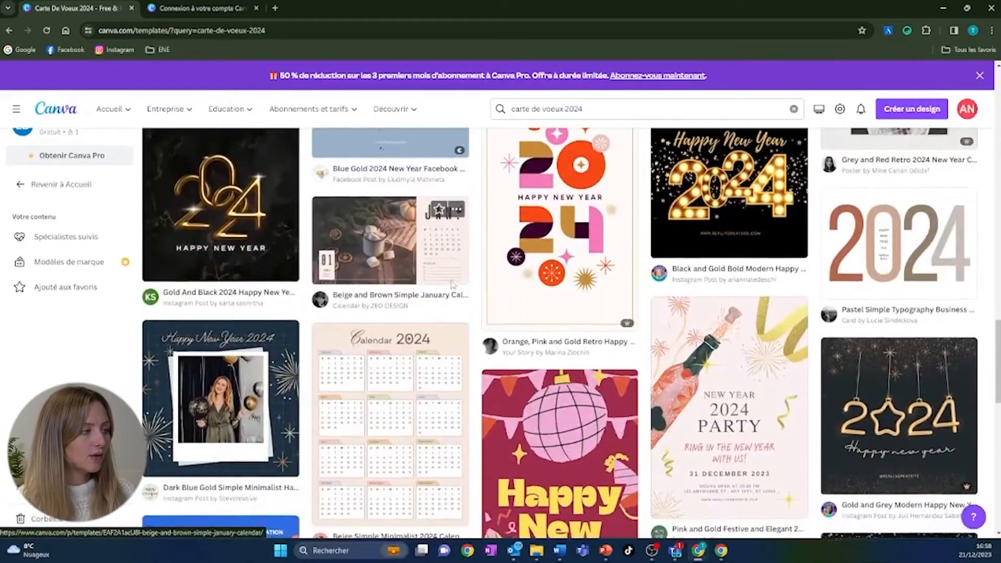
{"action": "scroll", "coordinate": [452, 285], "scroll_direction": "up", "scroll_amount": 7}
{"action": "scroll", "coordinate": [453, 285], "scroll_direction": "up", "scroll_amount": 10}
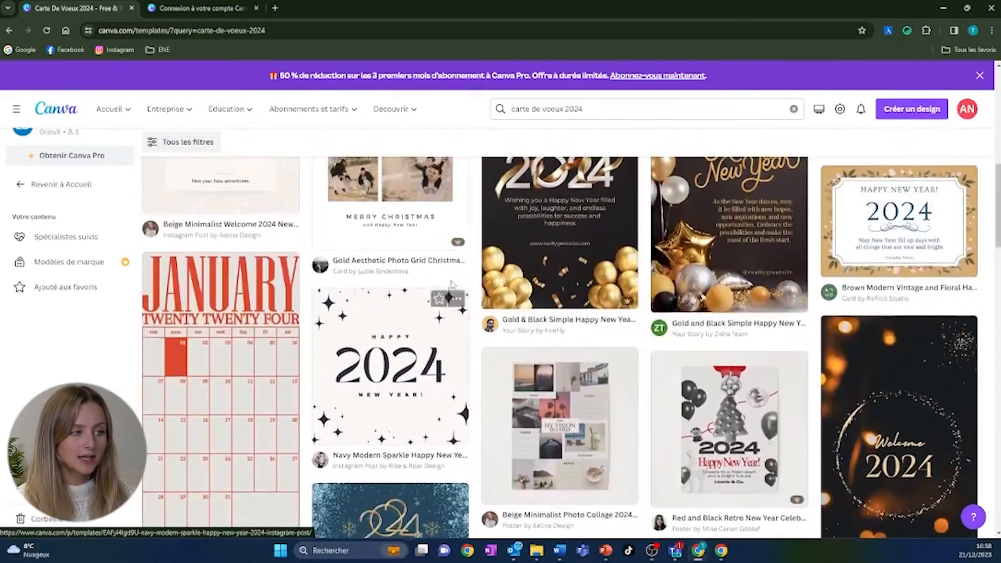
{"action": "scroll", "coordinate": [453, 286], "scroll_direction": "up", "scroll_amount": 1}
{"action": "scroll", "coordinate": [451, 284], "scroll_direction": "down", "scroll_amount": 2}
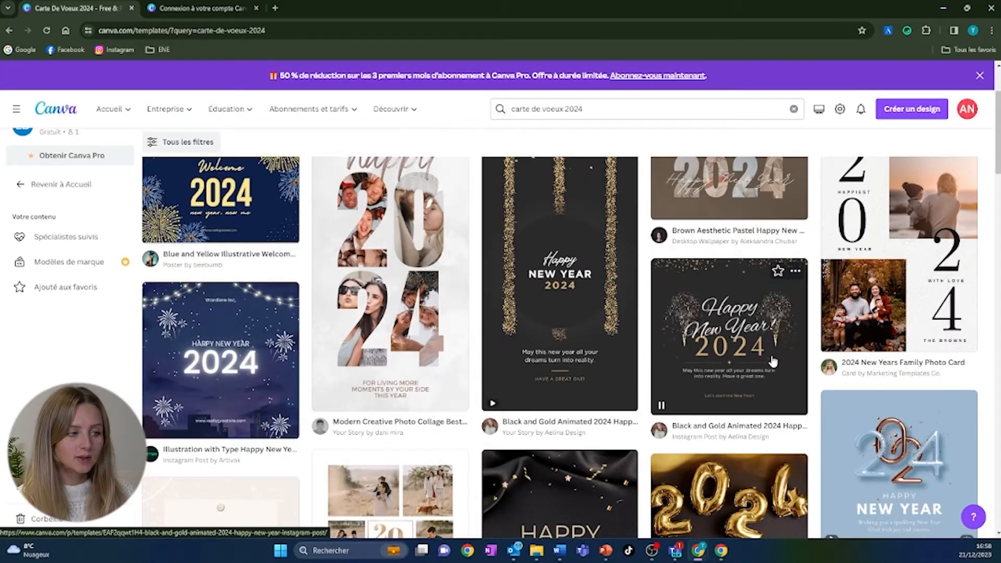
- Open the square "Black and Gold Animated 2024 Happy New Year" Instagram post template for customizing and look through the available design elements
{"action": "left_click", "coordinate": [760, 329]}
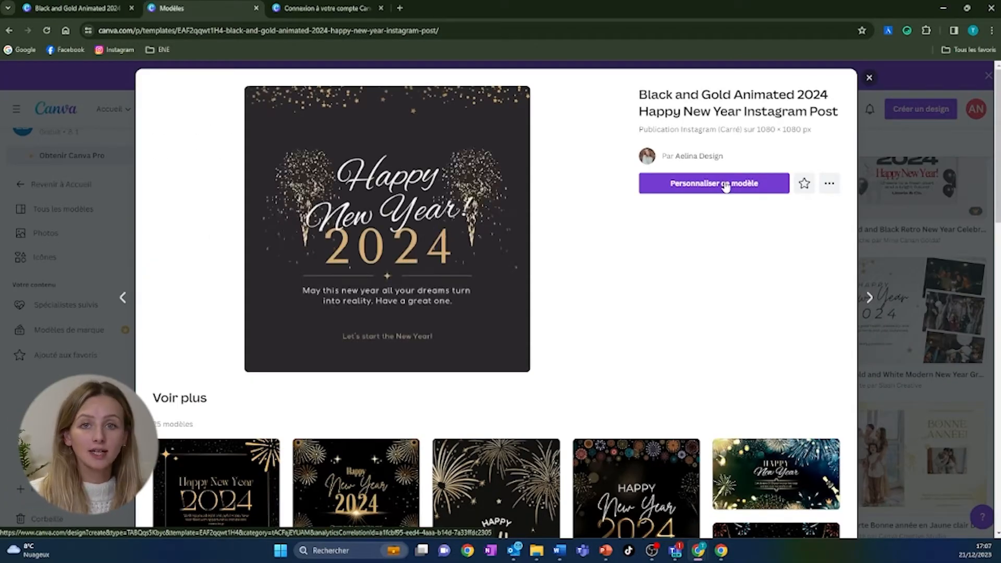
{"action": "left_click", "coordinate": [726, 183]}
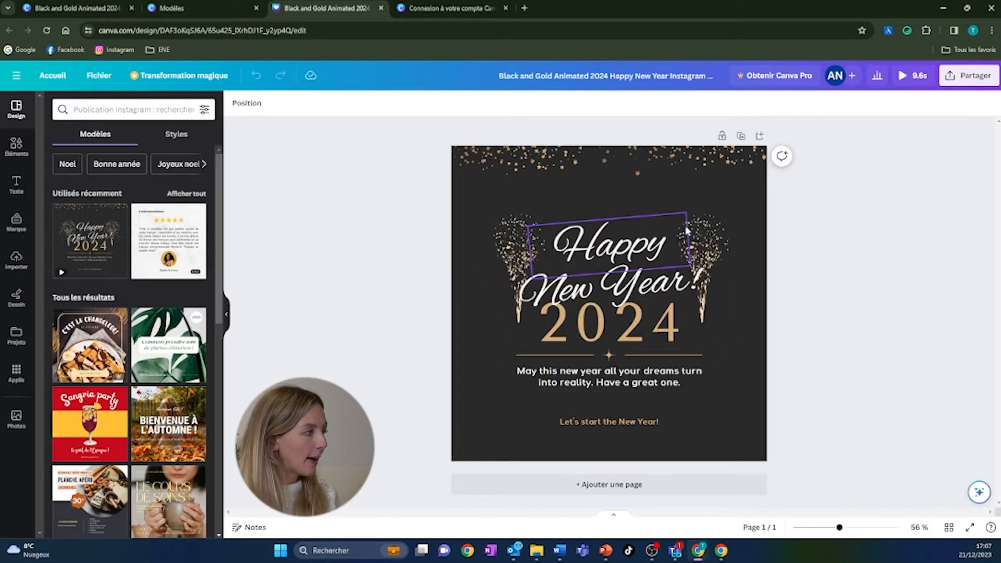
{"action": "left_click", "coordinate": [16, 147]}
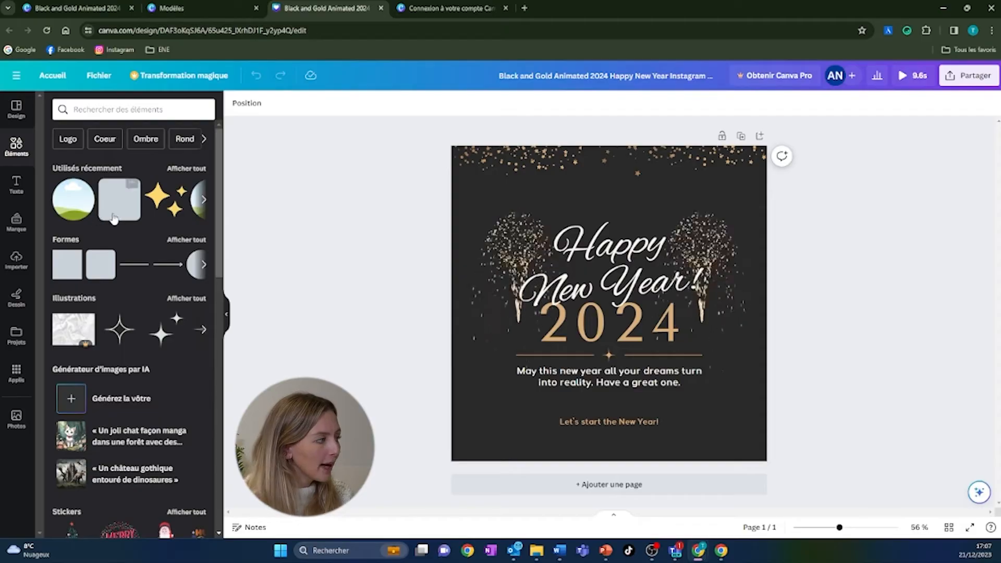
{"action": "scroll", "coordinate": [124, 260], "scroll_direction": "down", "scroll_amount": 6}
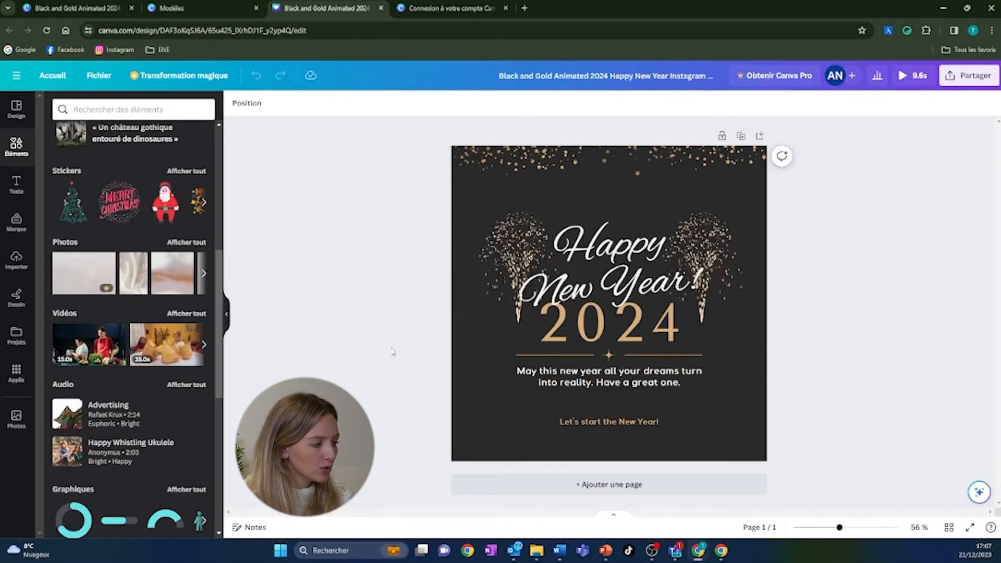
- Replace the heading word "Happy" with "L'ENE"
{"action": "left_click", "coordinate": [569, 243]}
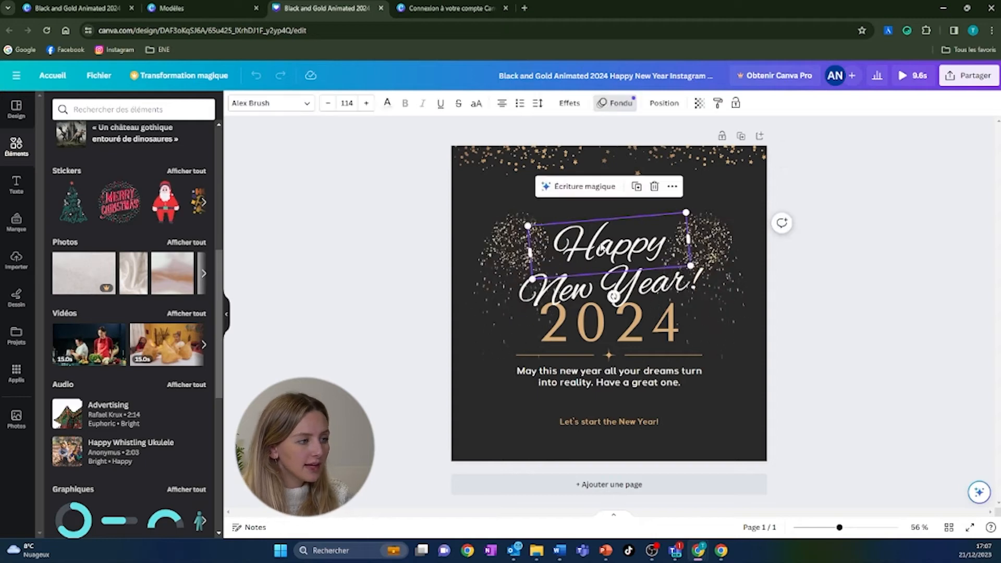
{"action": "left_click", "coordinate": [569, 243]}
{"action": "type", "text": "LENE"}
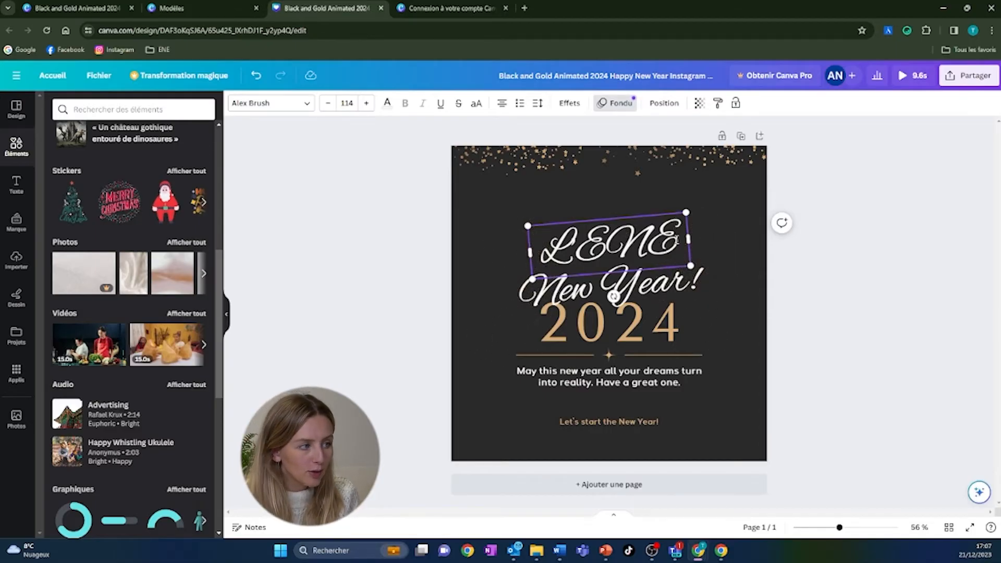
- Set the "L'ENE" heading in the TS Qamus font at size 105
{"action": "key", "text": "ctrl+a"}
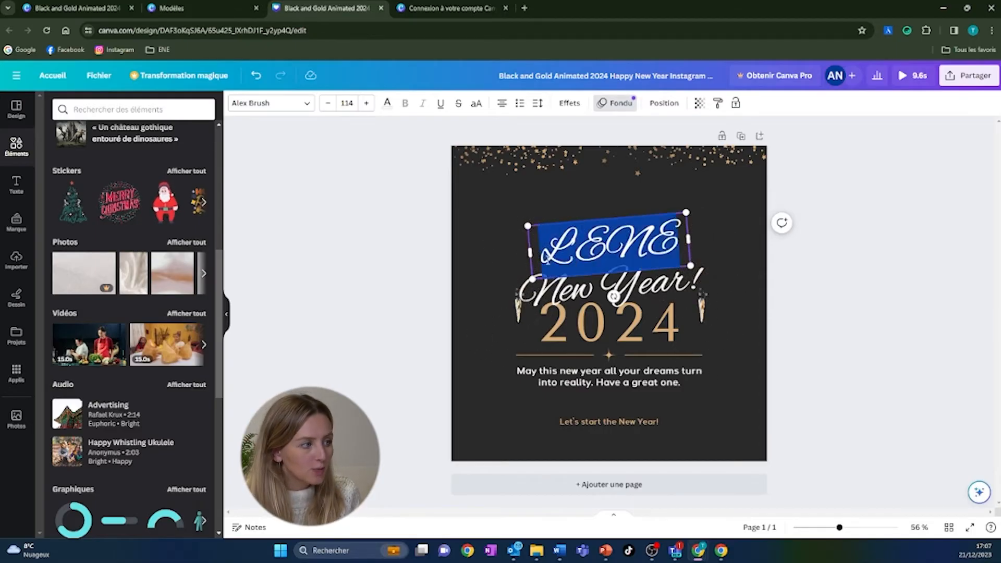
{"action": "left_click", "coordinate": [268, 103]}
{"action": "left_click", "coordinate": [105, 227]}
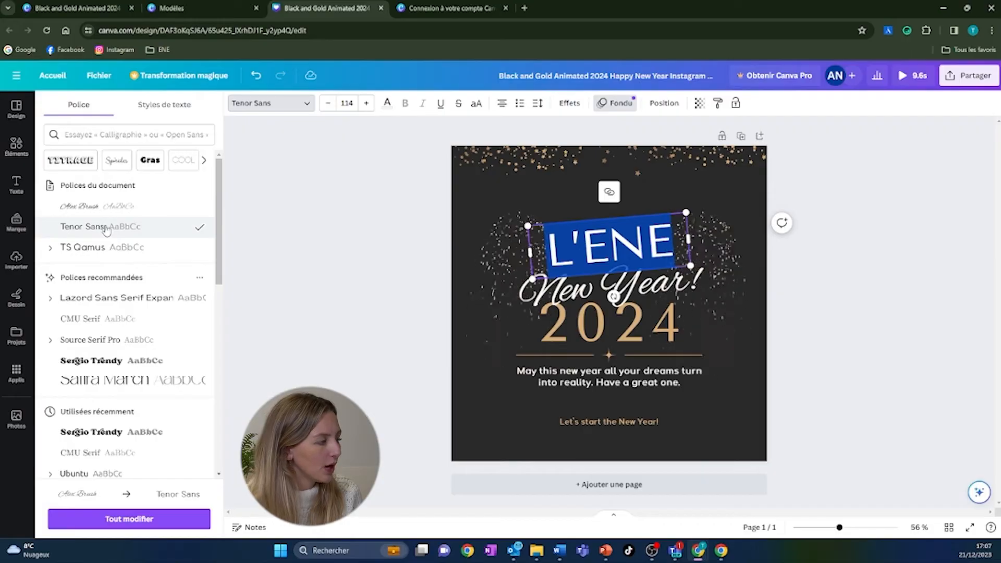
{"action": "left_click", "coordinate": [111, 247]}
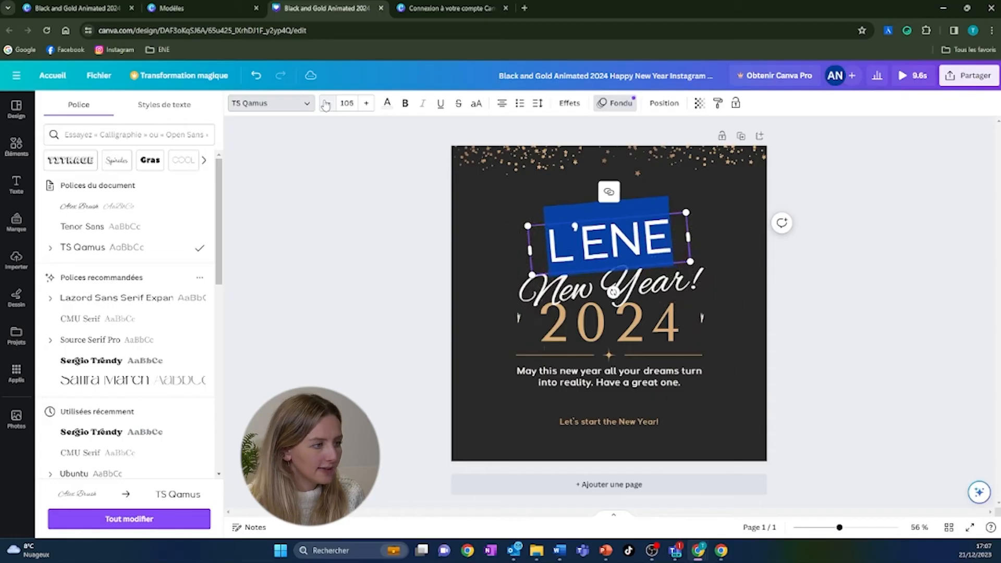
- Replace the "New Year!" text with "vous souhaite une bonne année"
{"action": "left_click", "coordinate": [686, 271]}
{"action": "left_click", "coordinate": [686, 270]}
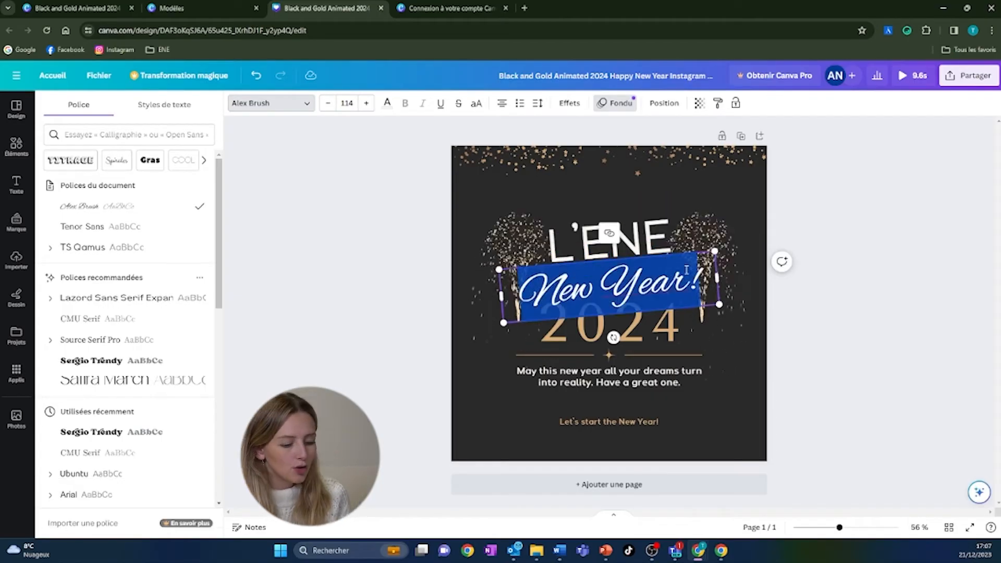
{"action": "type", "text": "vous souhait"}
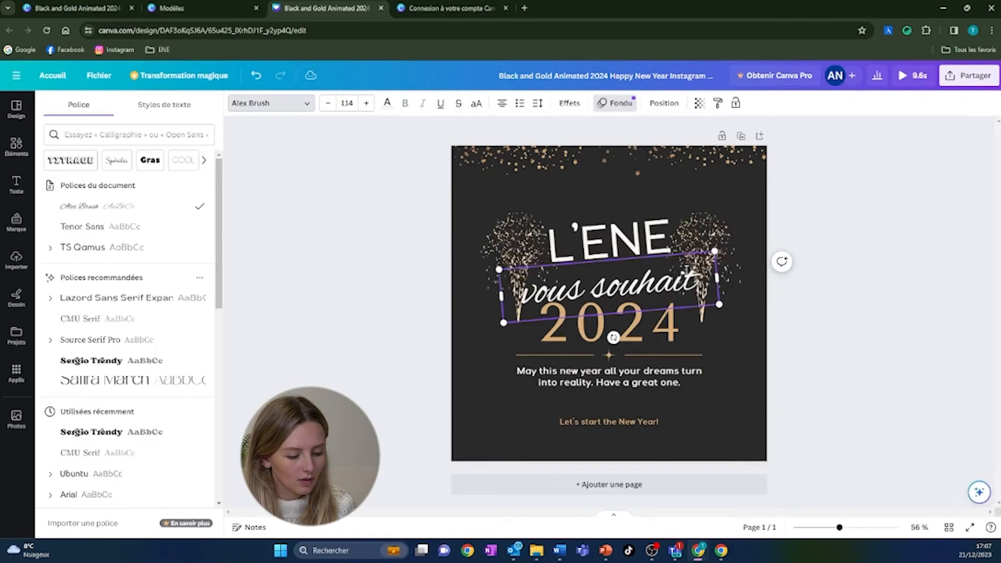
{"action": "type", "text": "e une"}
{"action": "type", "text": " bo"}
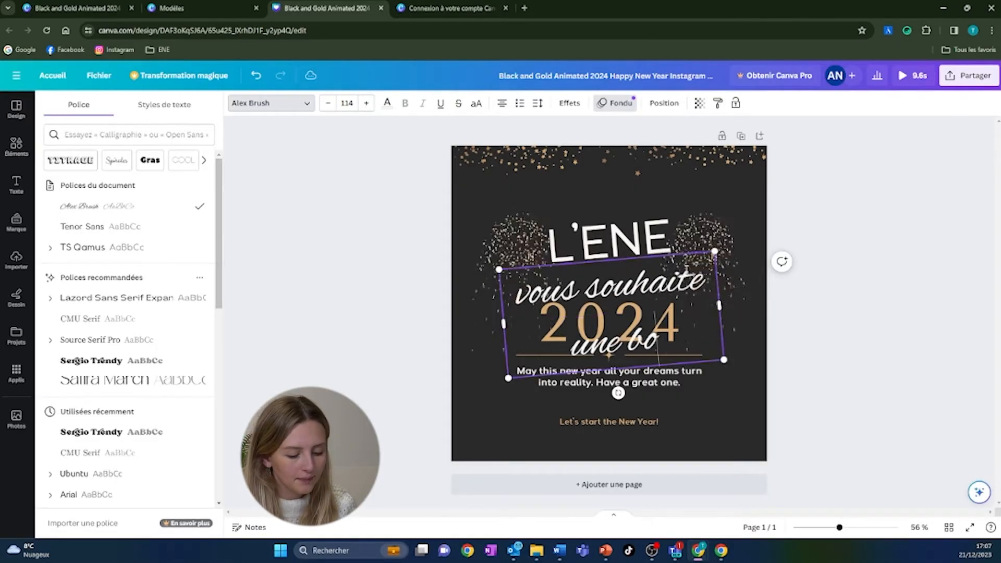
{"action": "type", "text": "nne année"}
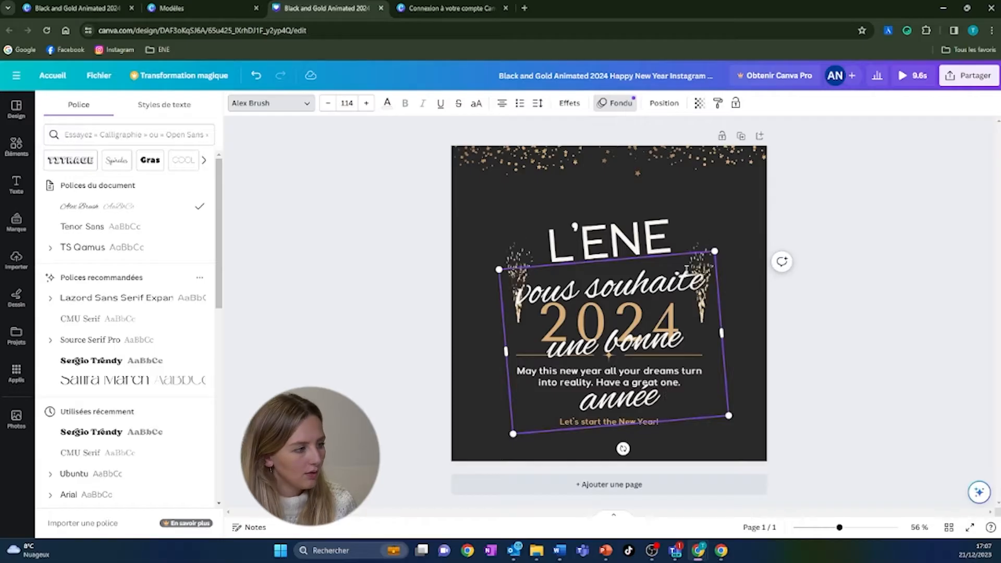
- Reduce the font size of "vous souhaite une bonne année" to 90.5
{"action": "left_click_drag", "start_coordinate": [660, 395], "coordinate": [530, 315]}
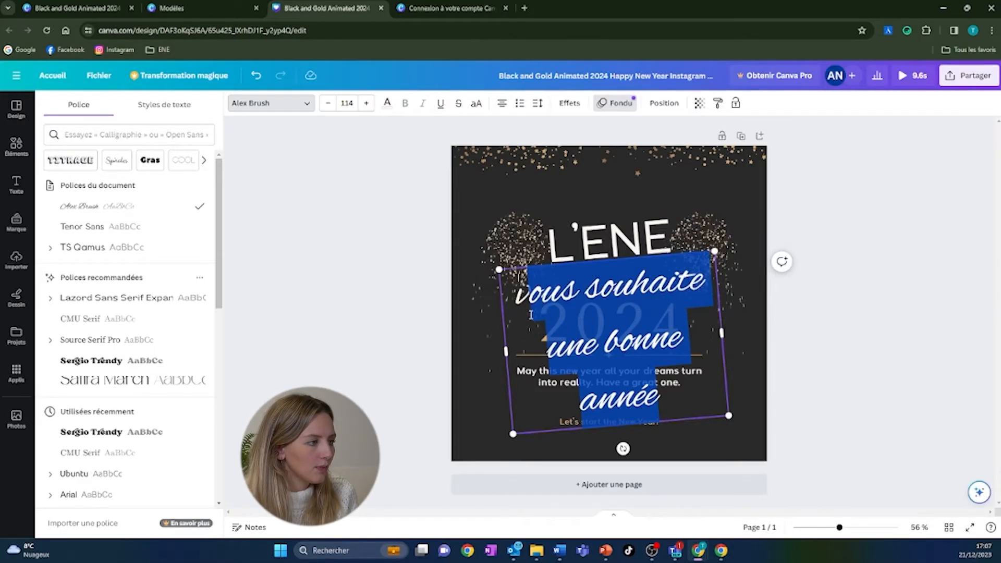
{"action": "left_click", "coordinate": [324, 104]}
{"action": "left_click", "coordinate": [323, 104]}
{"action": "left_click", "coordinate": [324, 104]}
{"action": "left_click", "coordinate": [323, 104]}
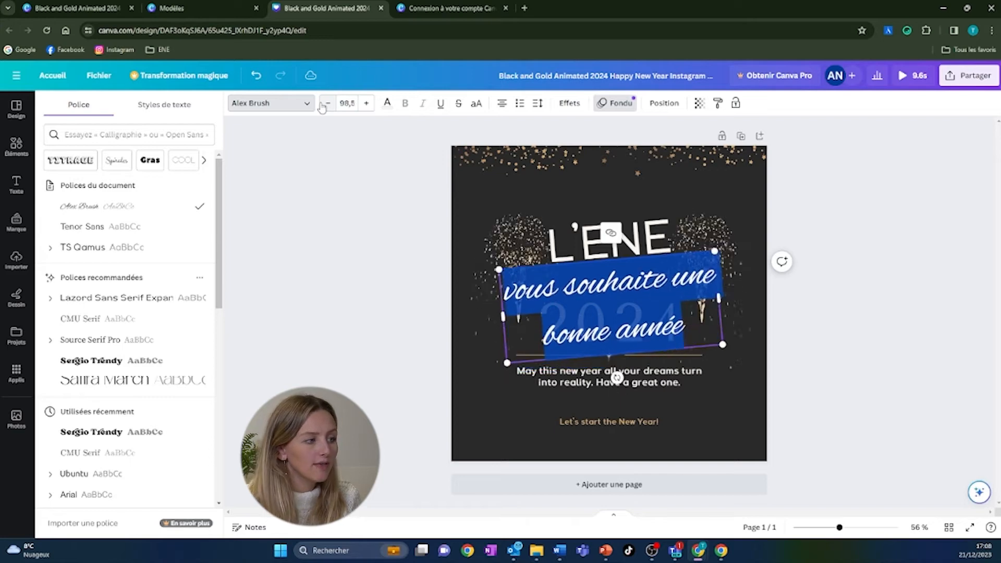
{"action": "left_click", "coordinate": [323, 104]}
{"action": "left_click", "coordinate": [324, 104]}
{"action": "left_click", "coordinate": [324, 104]}
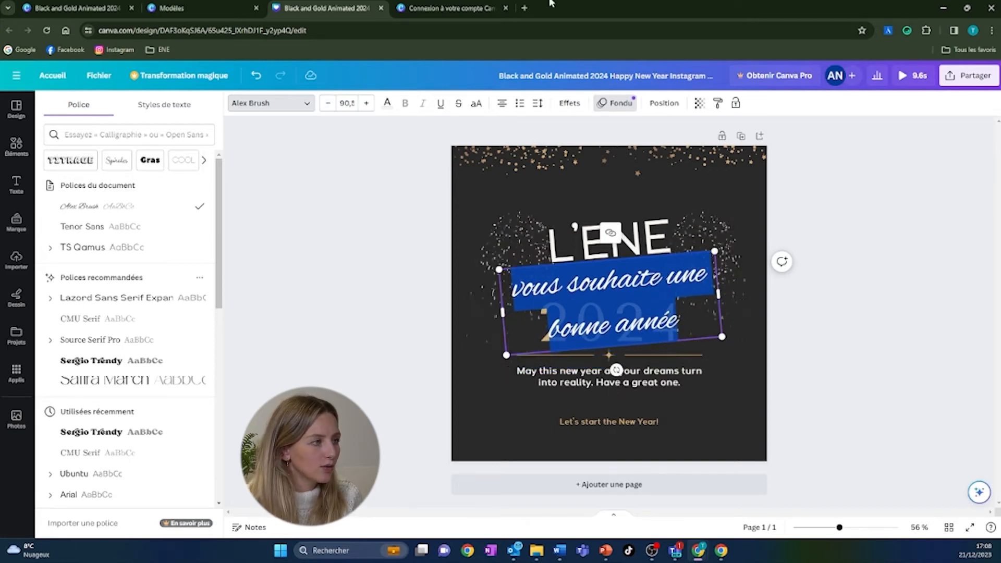
- Set the line spacing of "vous souhaite une bonne année" to 0.81 and its letter spacing to 23
{"action": "left_click", "coordinate": [537, 106]}
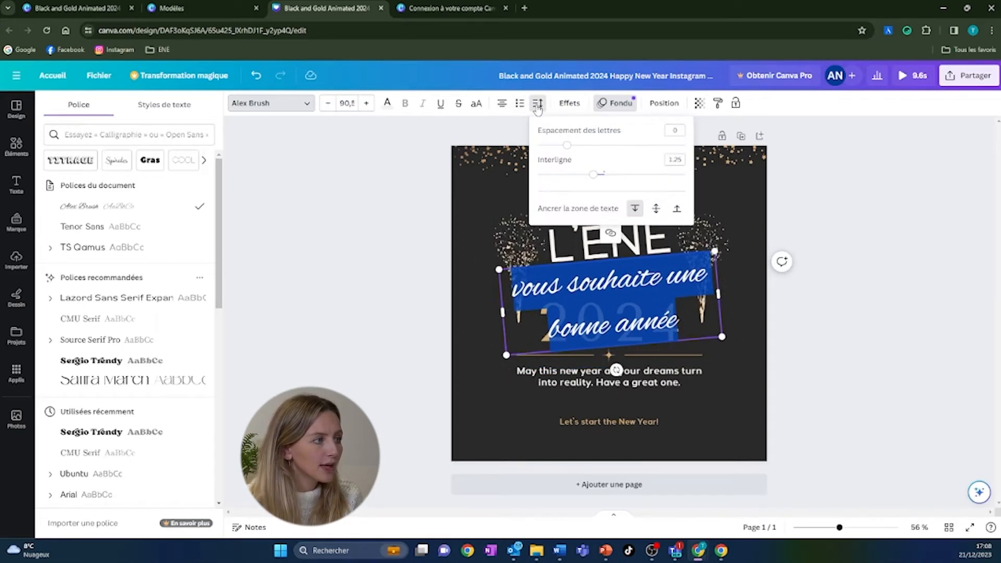
{"action": "left_click_drag", "start_coordinate": [599, 181], "coordinate": [572, 146]}
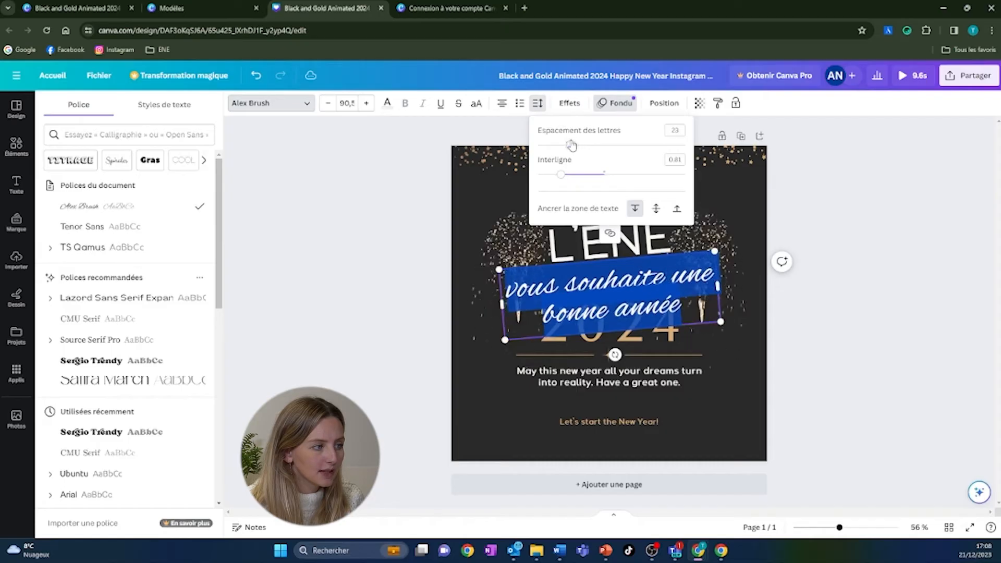
{"action": "left_click", "coordinate": [444, 238]}
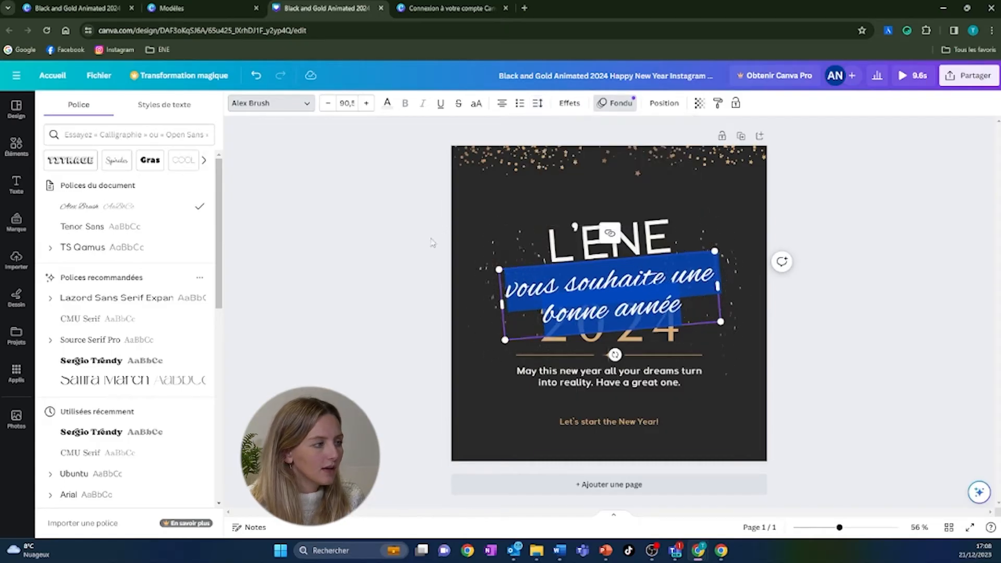
{"action": "left_click", "coordinate": [692, 254]}
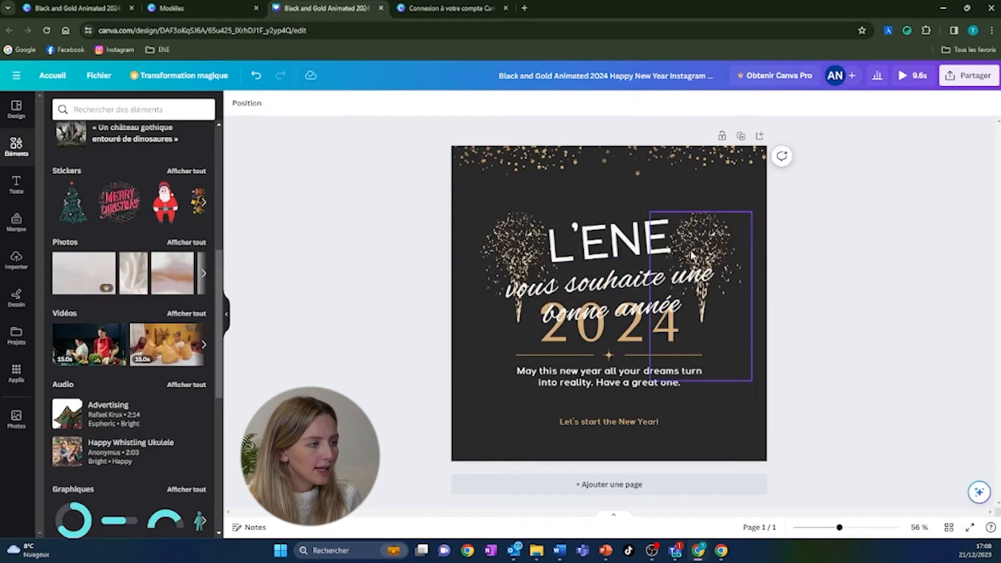
- Color the "vous souhaite une bonne année" text with the document's gold, #d6ae72
{"action": "double_click", "coordinate": [633, 286]}
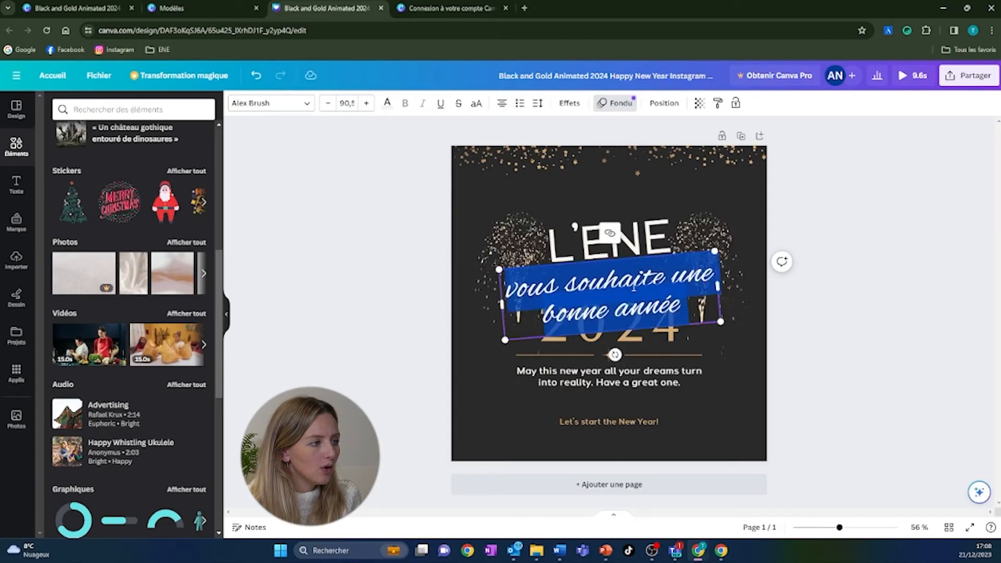
{"action": "left_click", "coordinate": [387, 103]}
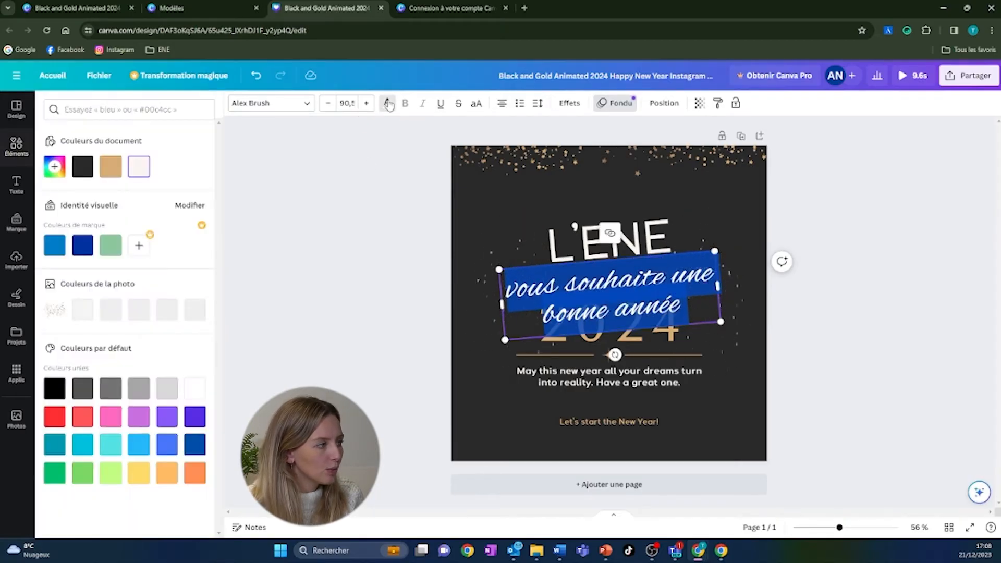
{"action": "left_click", "coordinate": [110, 167]}
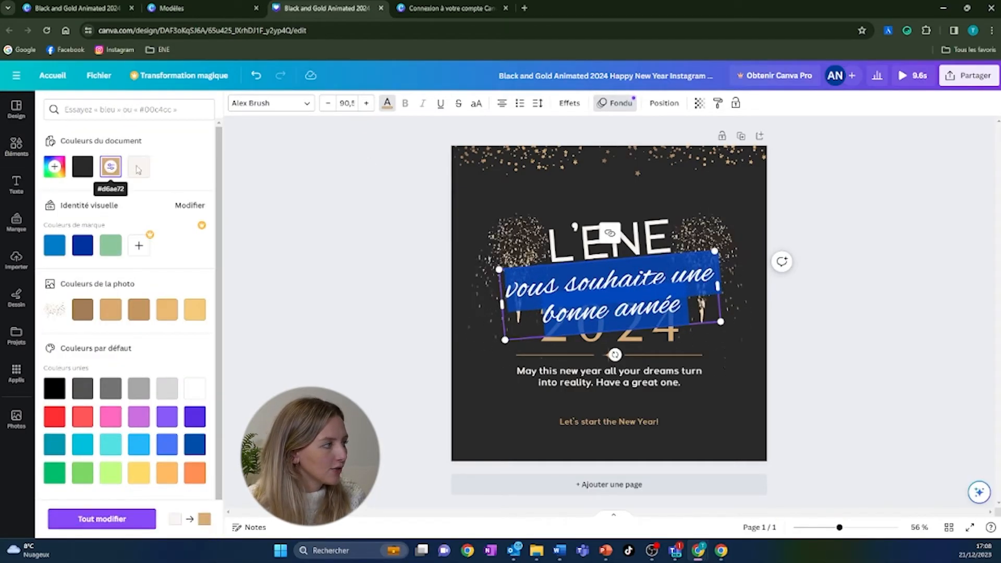
{"action": "left_click", "coordinate": [365, 313]}
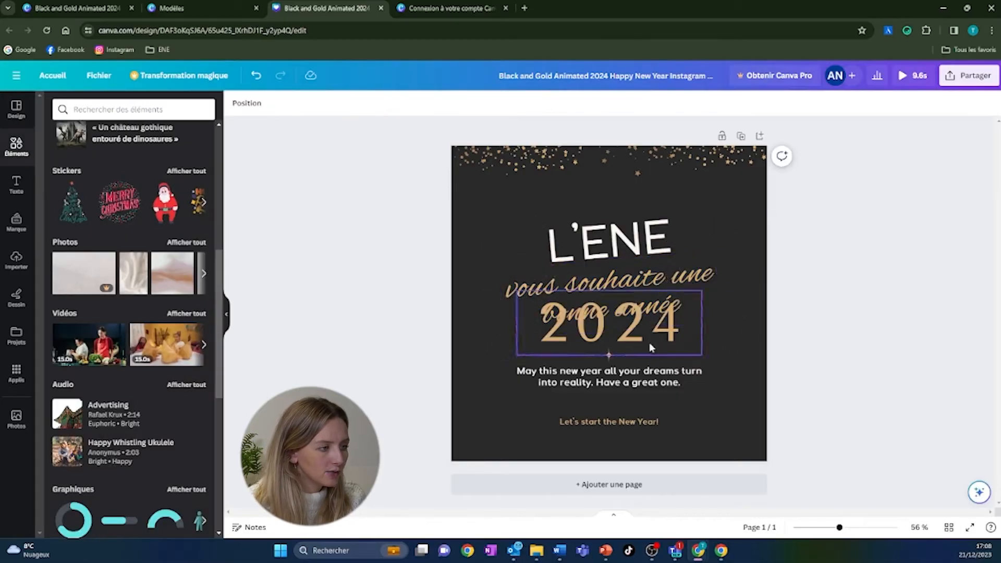
- Delete the "May this new year all your dreams turn into reality" paragraph and the "Let's start the New Year!" line
{"action": "left_click", "coordinate": [652, 377]}
{"action": "key", "text": "Delete"}
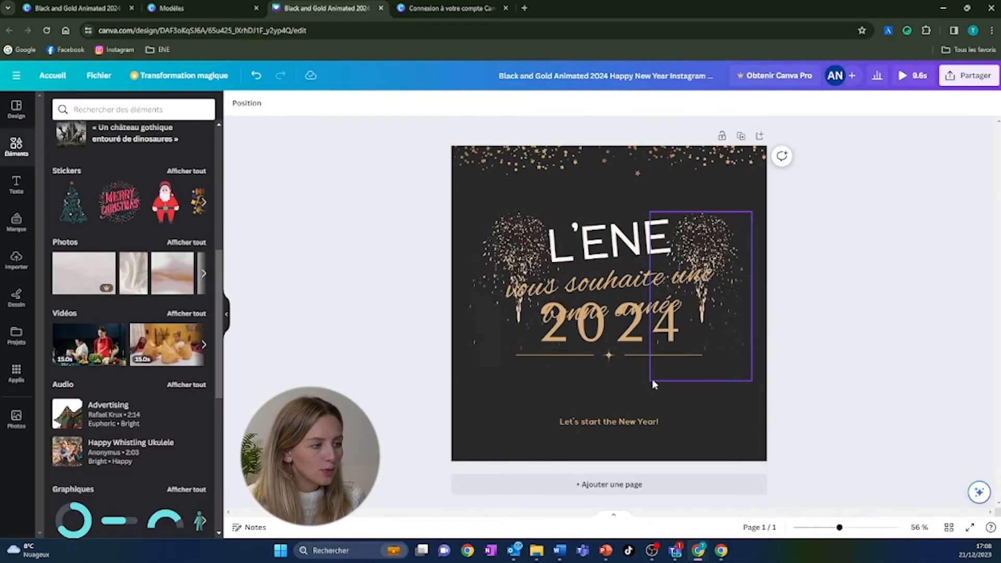
{"action": "left_click", "coordinate": [651, 422]}
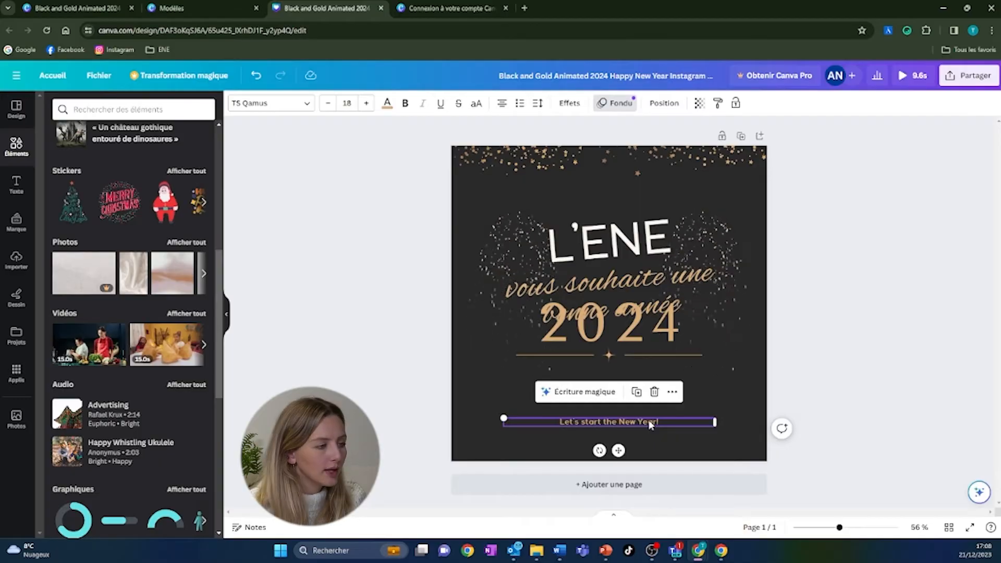
{"action": "key", "text": "Delete"}
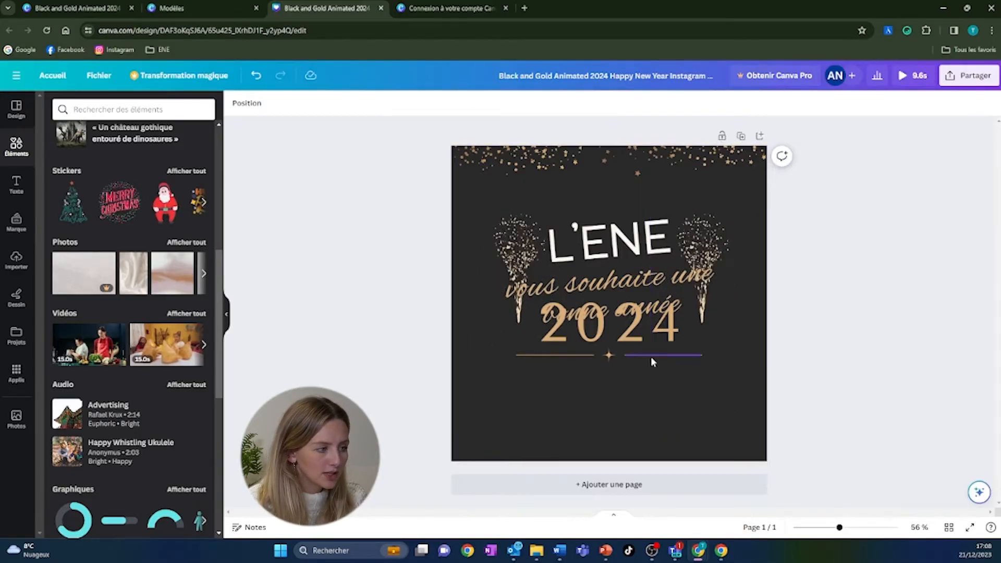
- Lower both gold divider lines beneath "2024" to the same height, leaving the small star where it is
{"action": "left_click", "coordinate": [572, 355]}
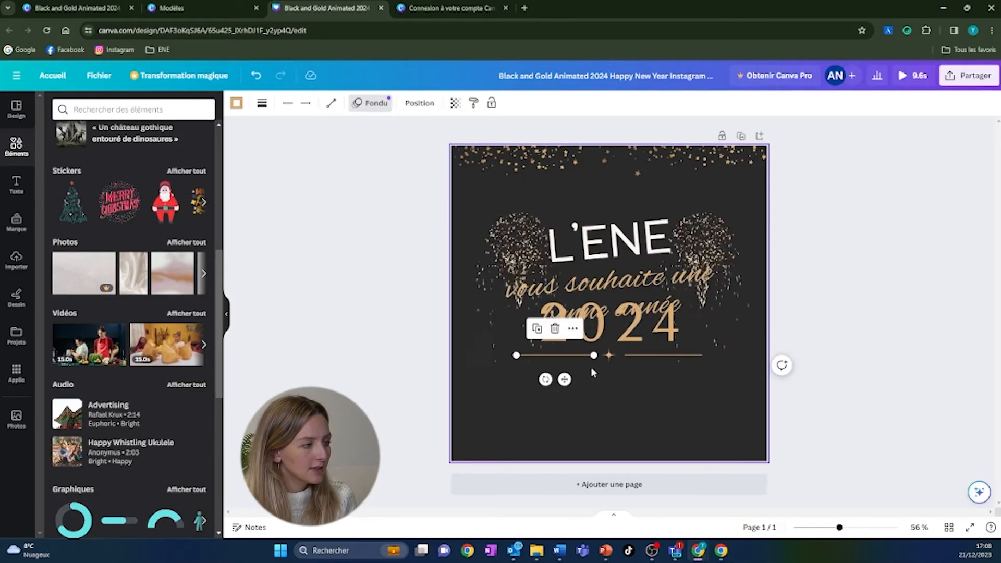
{"action": "left_click_drag", "start_coordinate": [565, 379], "coordinate": [565, 400]}
{"action": "left_click", "coordinate": [632, 355]}
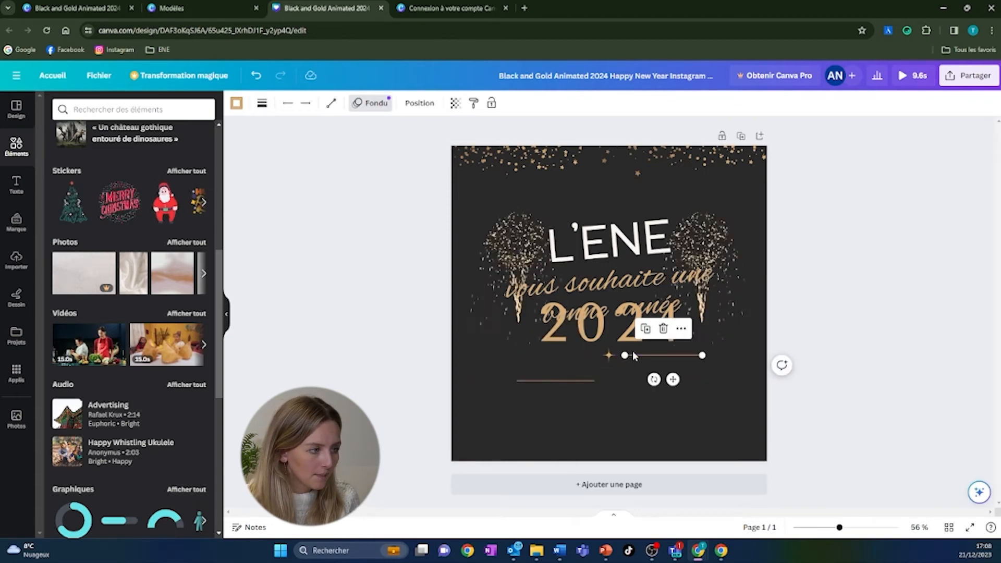
{"action": "left_click_drag", "start_coordinate": [673, 379], "coordinate": [676, 405]}
- Move "2024" down clear of the greeting text, just above the divider lines, and shift "L'ENE" slightly up and left
{"action": "left_click_drag", "start_coordinate": [620, 336], "coordinate": [614, 356]}
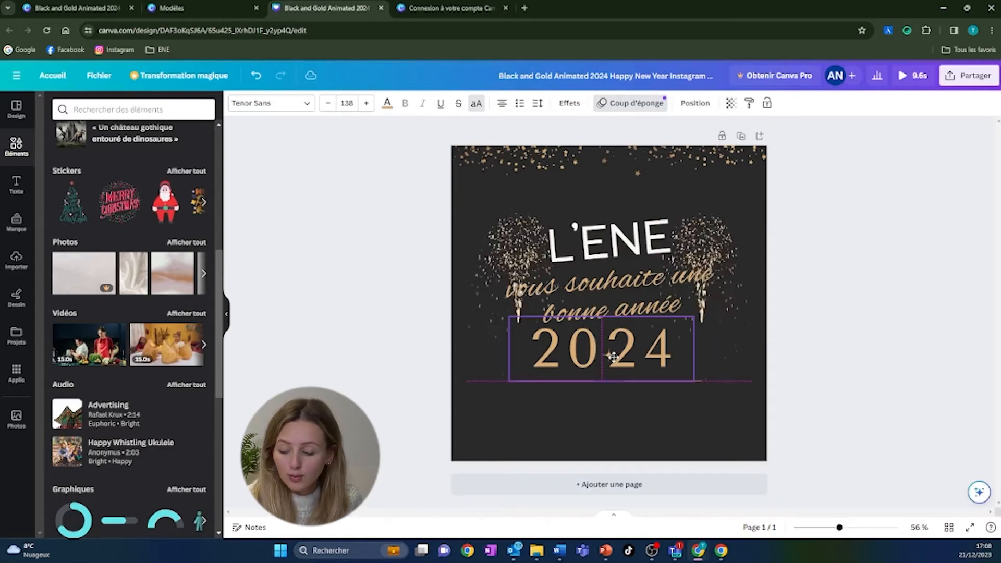
{"action": "left_click_drag", "start_coordinate": [613, 356], "coordinate": [613, 356]}
{"action": "left_click", "coordinate": [776, 253]}
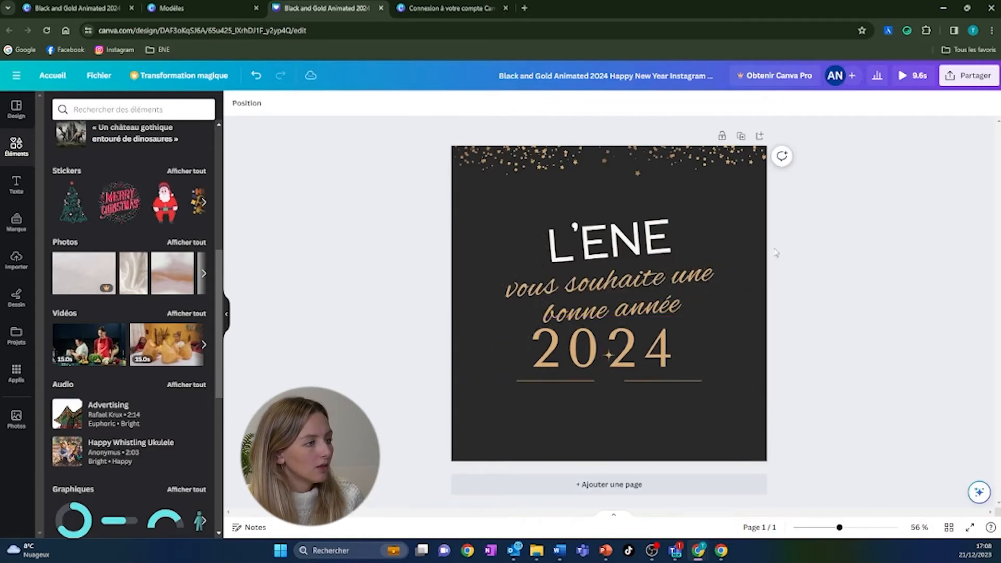
{"action": "left_click_drag", "start_coordinate": [647, 251], "coordinate": [639, 238]}
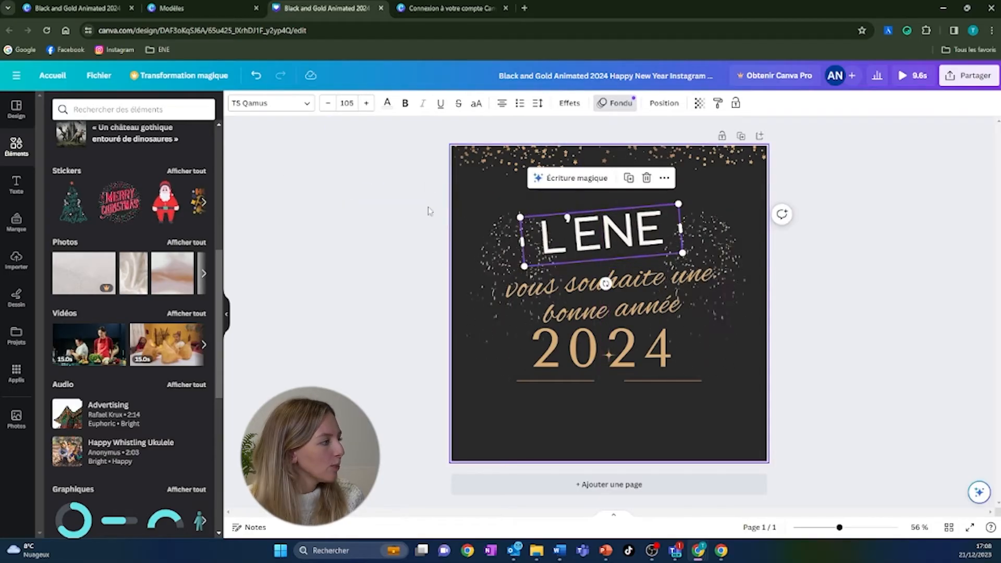
- Add a circular photo frame, shrink it to about half its size and center it below "2024"
{"action": "scroll", "coordinate": [150, 250], "scroll_direction": "down", "scroll_amount": 1}
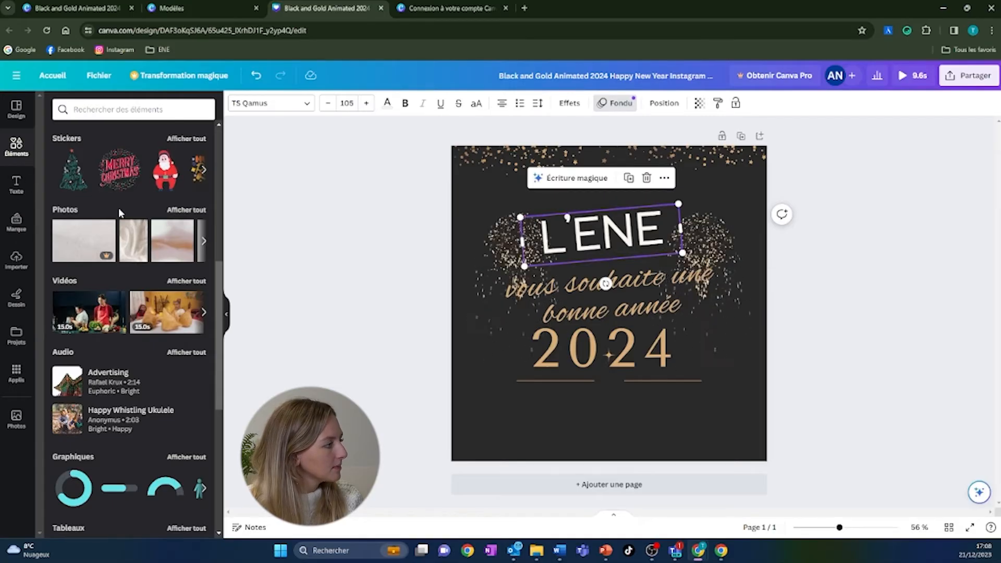
{"action": "scroll", "coordinate": [120, 214], "scroll_direction": "up", "scroll_amount": 5}
{"action": "scroll", "coordinate": [107, 350], "scroll_direction": "down", "scroll_amount": 15}
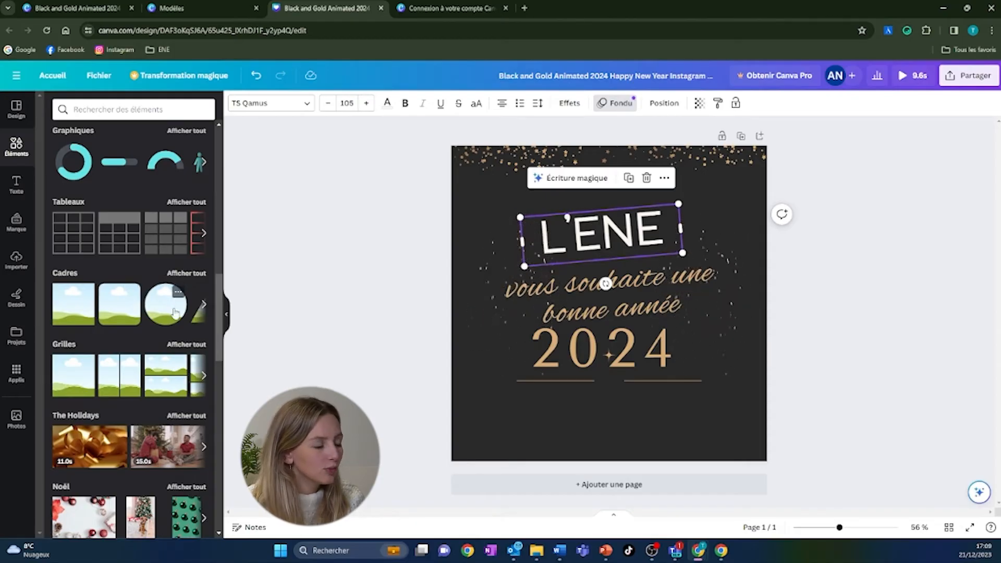
{"action": "left_click_drag", "start_coordinate": [168, 311], "coordinate": [555, 319]}
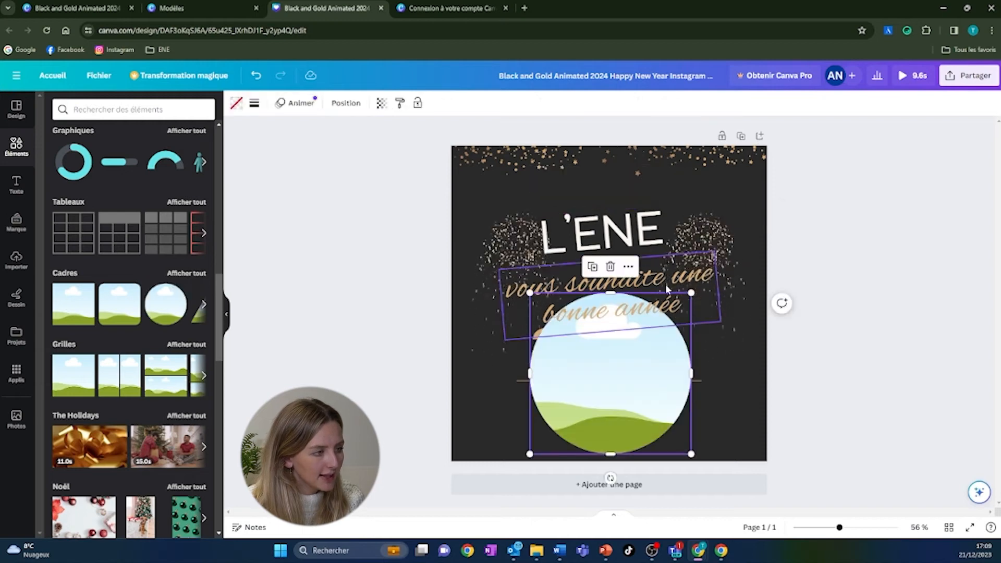
{"action": "left_click_drag", "start_coordinate": [692, 292], "coordinate": [599, 376]}
{"action": "left_click_drag", "start_coordinate": [569, 410], "coordinate": [610, 406]}
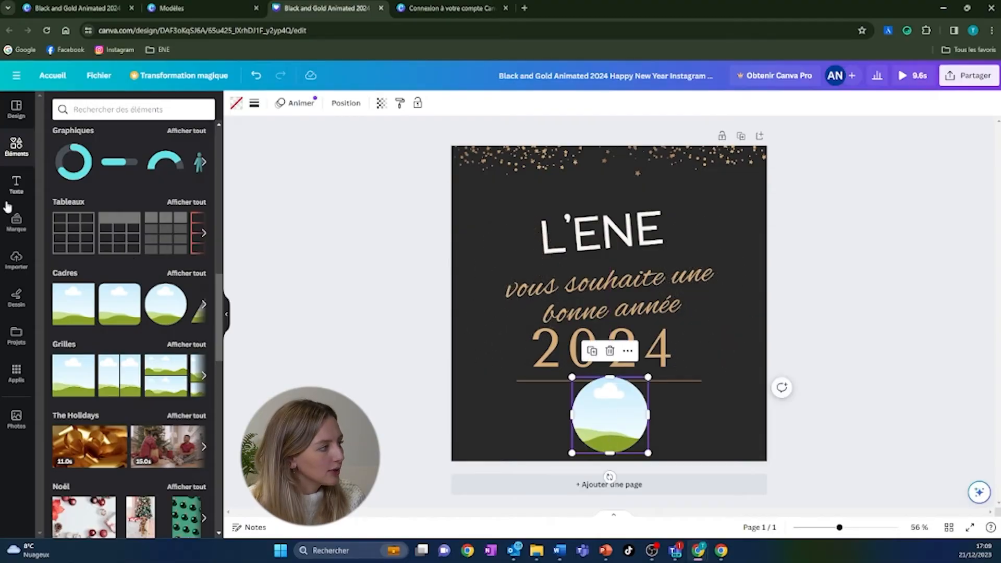
- Fill the circular frame with the uploaded round photo of the person in a checked shirt working at a table
{"action": "left_click", "coordinate": [16, 261]}
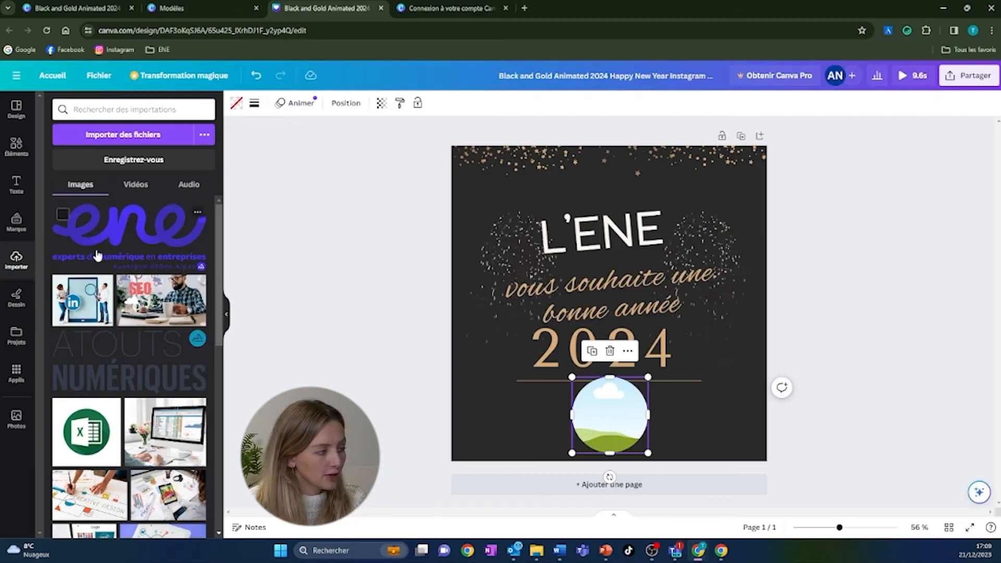
{"action": "left_click_drag", "start_coordinate": [90, 249], "coordinate": [99, 229]}
{"action": "scroll", "coordinate": [113, 334], "scroll_direction": "down", "scroll_amount": 3}
{"action": "scroll", "coordinate": [113, 334], "scroll_direction": "down", "scroll_amount": 10}
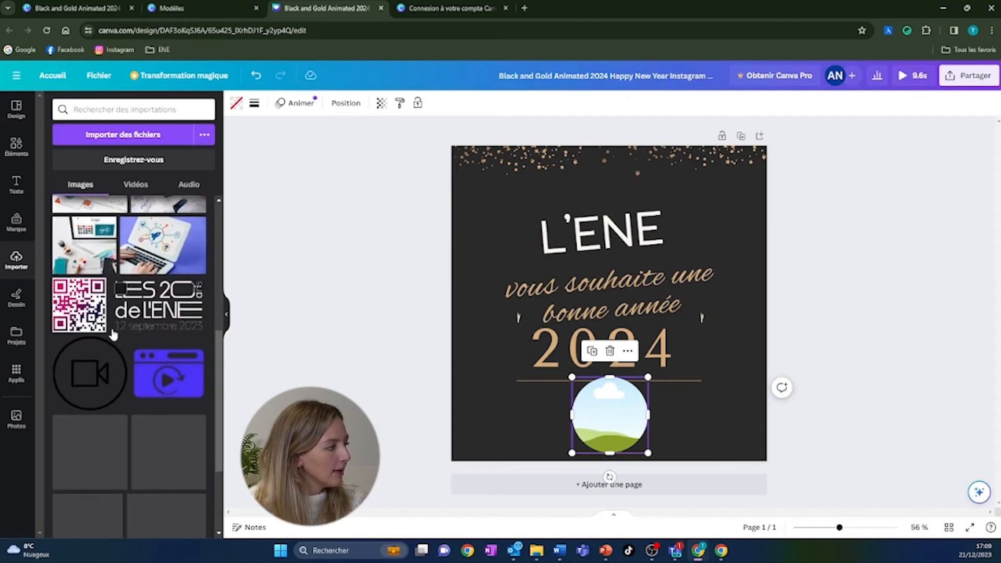
{"action": "scroll", "coordinate": [112, 333], "scroll_direction": "up", "scroll_amount": 5}
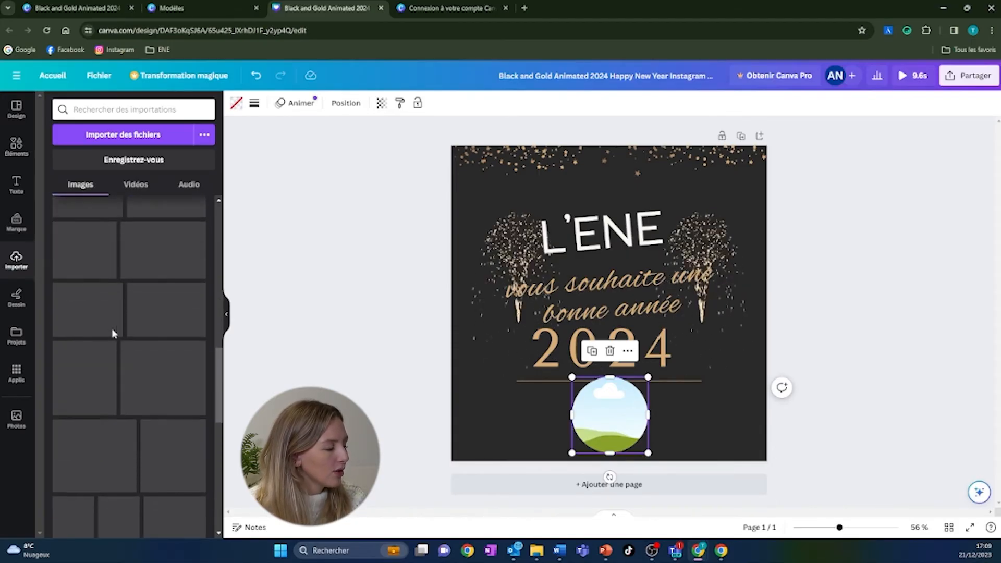
{"action": "scroll", "coordinate": [113, 335], "scroll_direction": "up", "scroll_amount": 2}
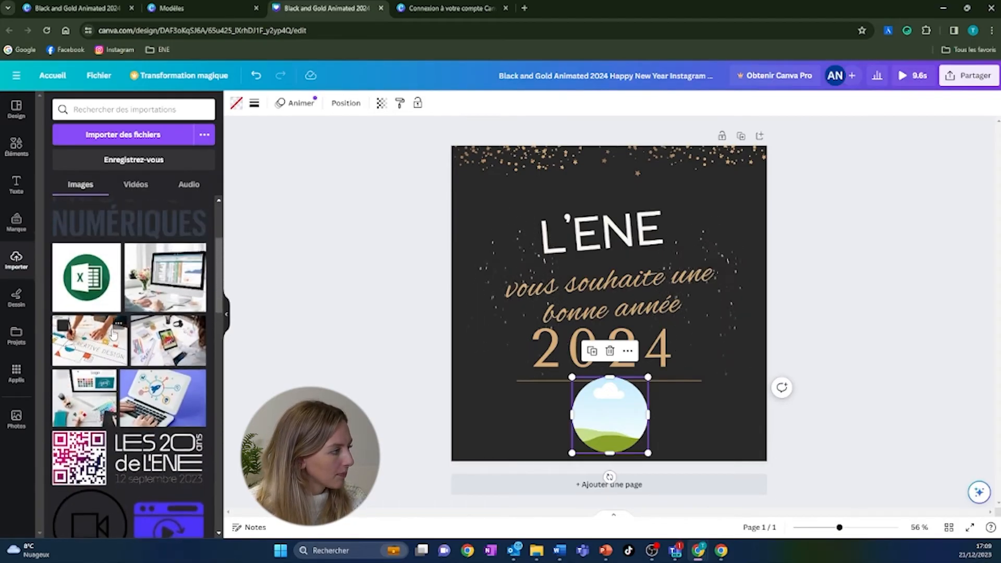
{"action": "scroll", "coordinate": [157, 318], "scroll_direction": "down", "scroll_amount": 3}
{"action": "scroll", "coordinate": [174, 311], "scroll_direction": "down", "scroll_amount": 5}
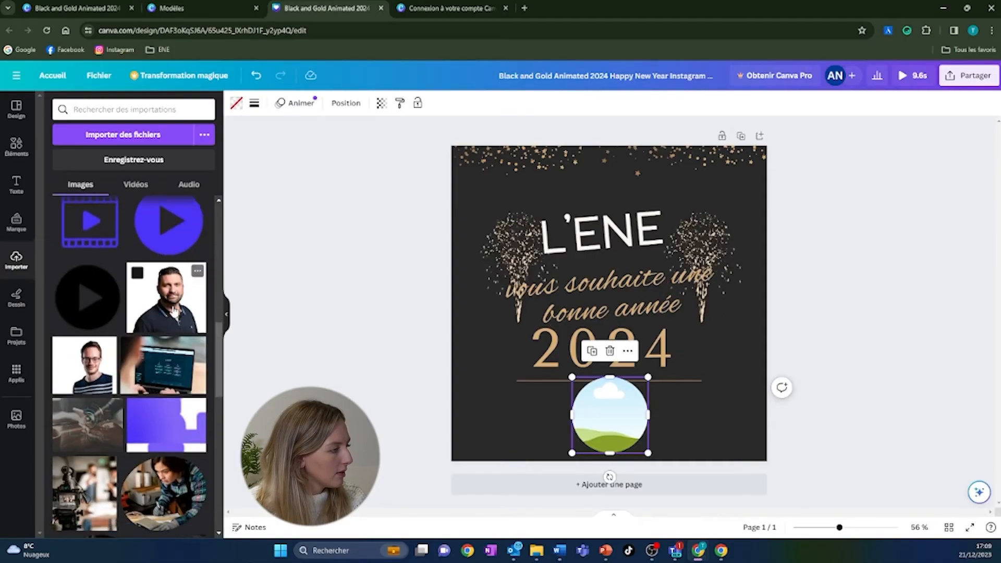
{"action": "scroll", "coordinate": [115, 378], "scroll_direction": "down", "scroll_amount": 5}
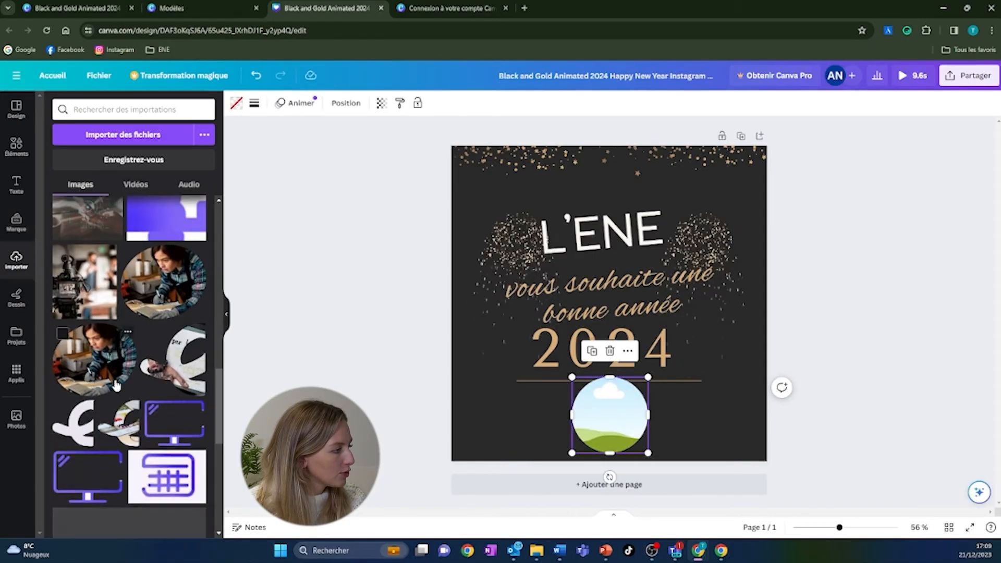
{"action": "left_click_drag", "start_coordinate": [118, 364], "coordinate": [603, 407]}
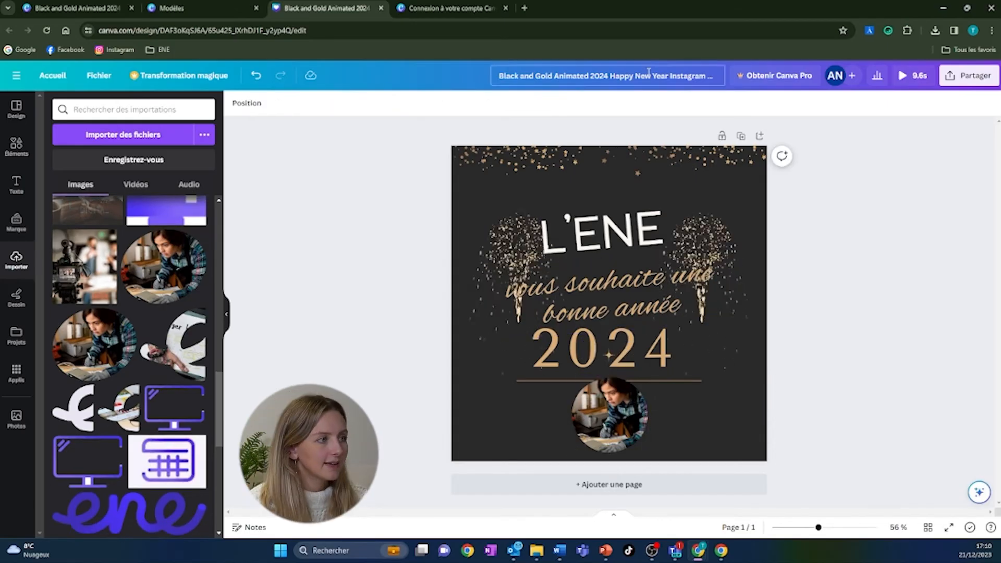
- Rename the design as "Carte de voeux 2024"
{"action": "left_click", "coordinate": [649, 72]}
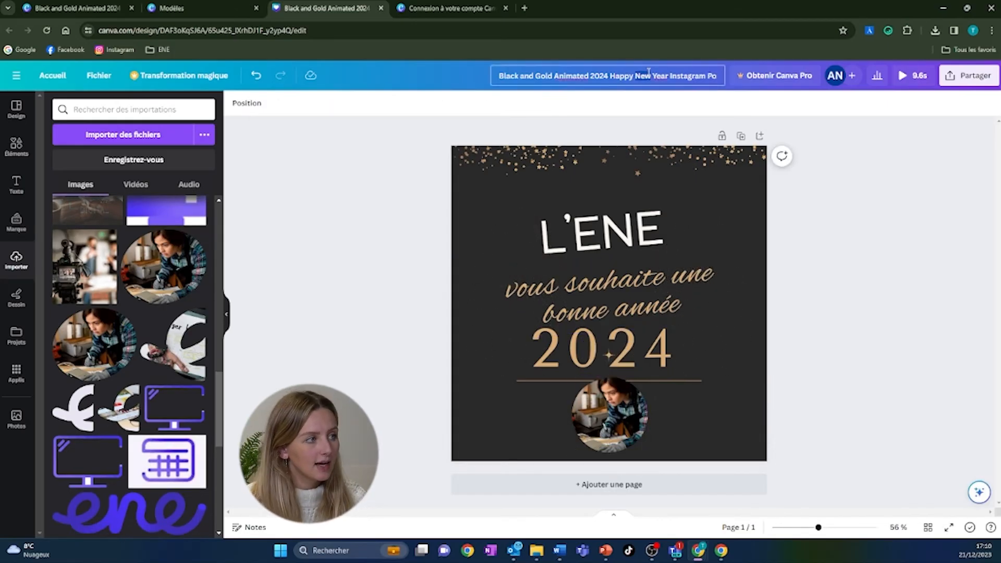
{"action": "key", "text": "ctrl+a"}
{"action": "type", "text": "Carte"}
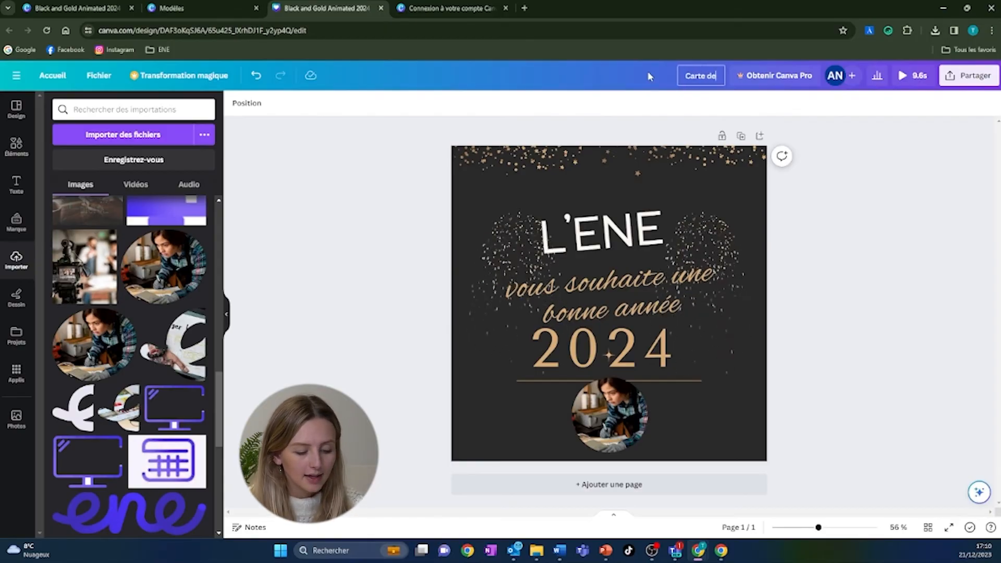
{"action": "type", "text": " de voeux 2024"}
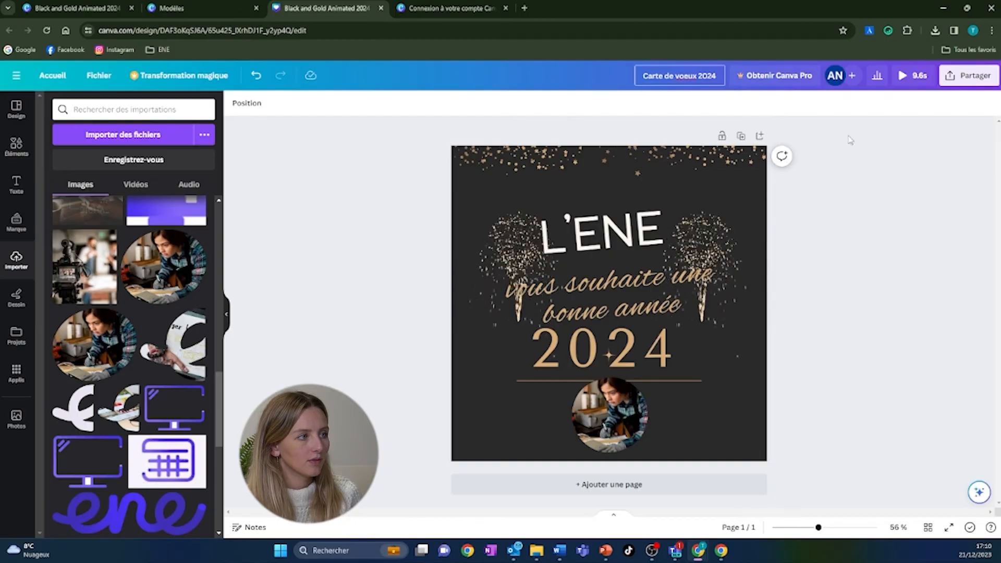
{"action": "left_click", "coordinate": [891, 165]}
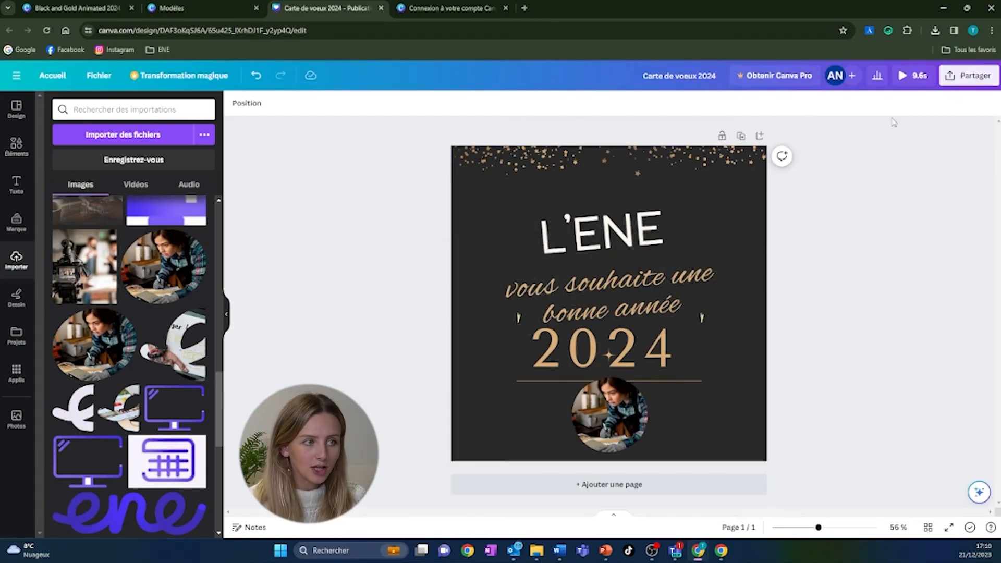
- Download the greeting card as a JPG file
{"action": "left_click", "coordinate": [960, 77]}
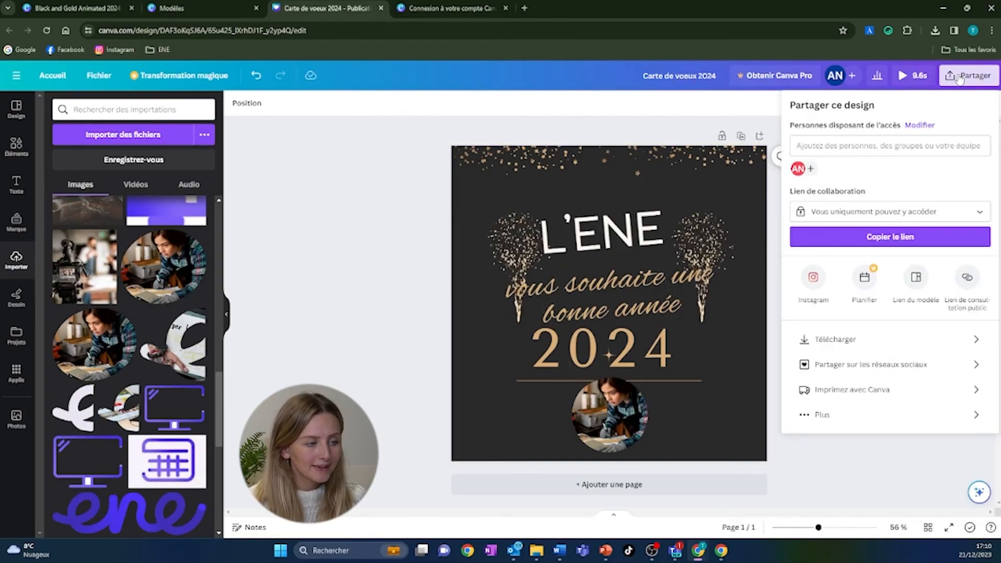
{"action": "left_click", "coordinate": [850, 340]}
{"action": "left_click", "coordinate": [832, 151]}
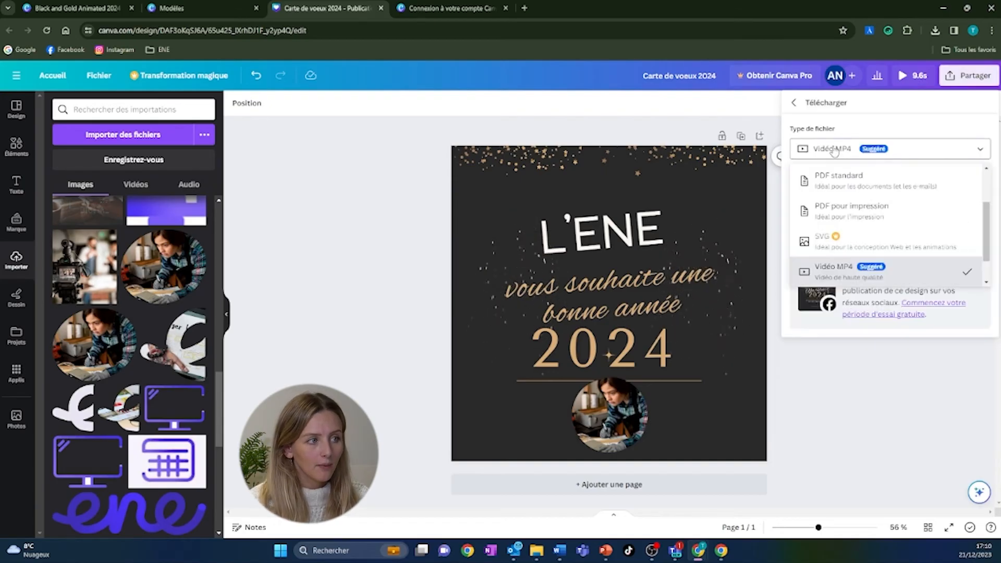
{"action": "scroll", "coordinate": [839, 201], "scroll_direction": "up", "scroll_amount": 3}
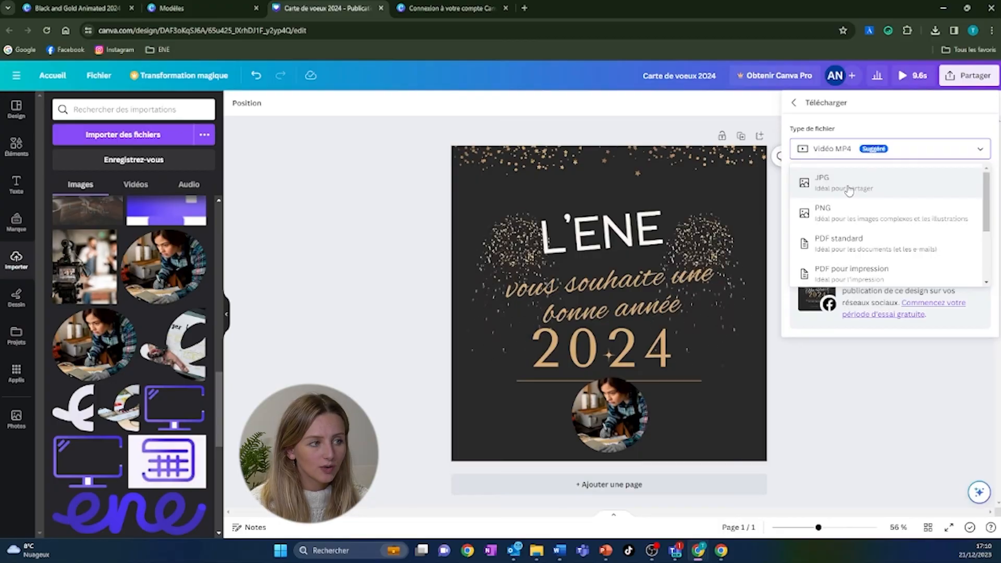
{"action": "left_click", "coordinate": [848, 188]}
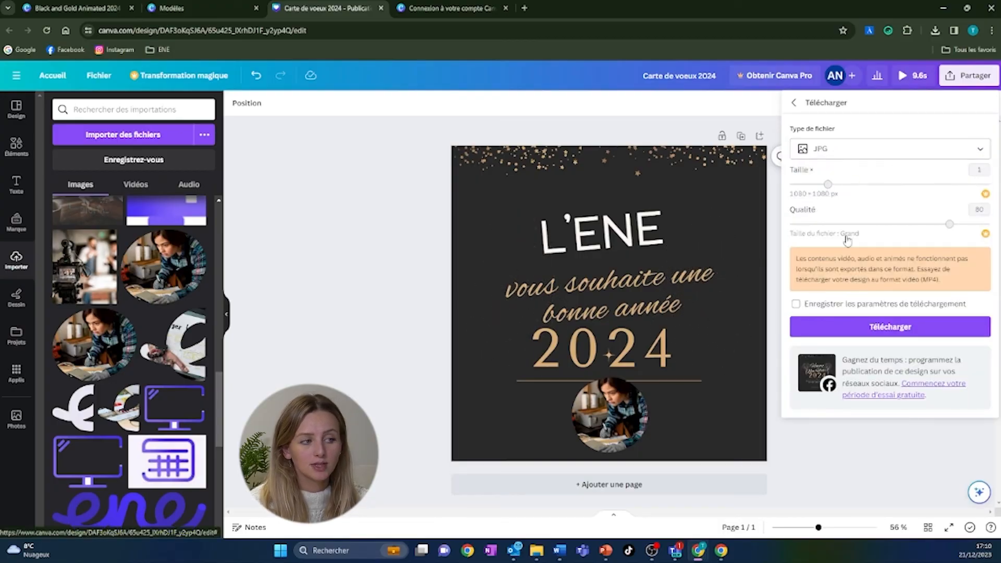
{"action": "left_click", "coordinate": [892, 328]}
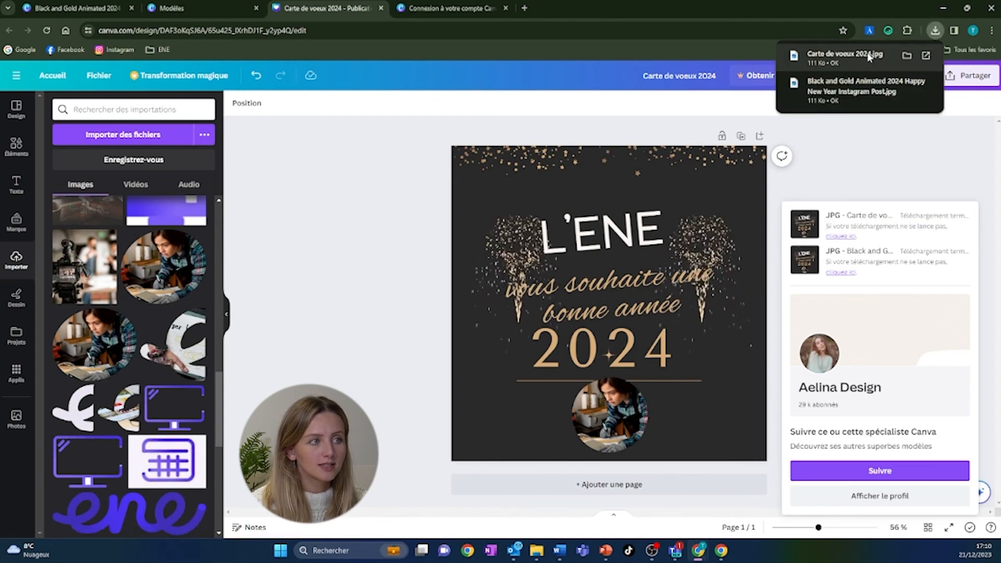
- Open the downloaded "Carte de voeux 2024.jpg" and enlarge its viewer window to check the card
{"action": "left_click", "coordinate": [866, 59]}
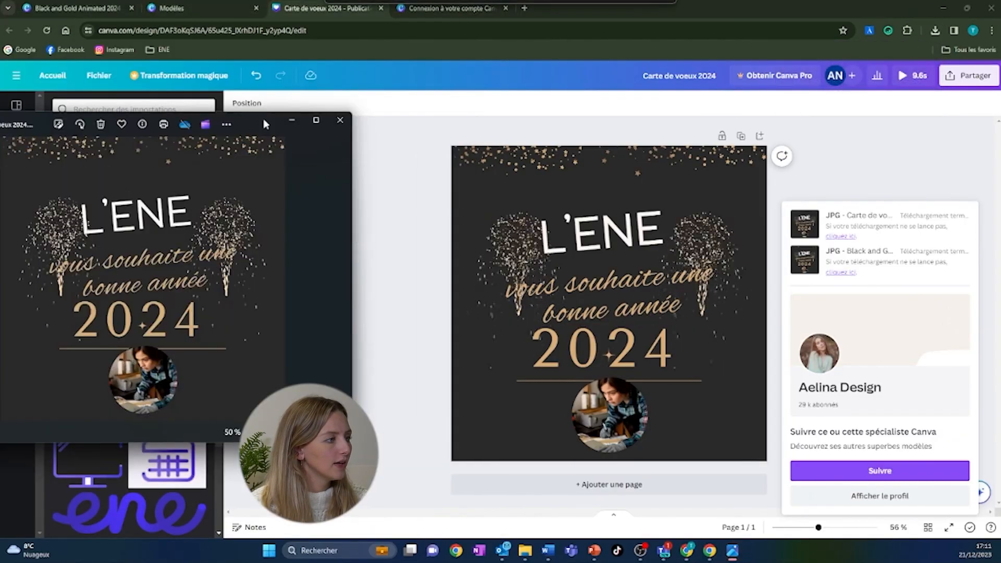
{"action": "left_click_drag", "start_coordinate": [274, 131], "coordinate": [628, 137]}
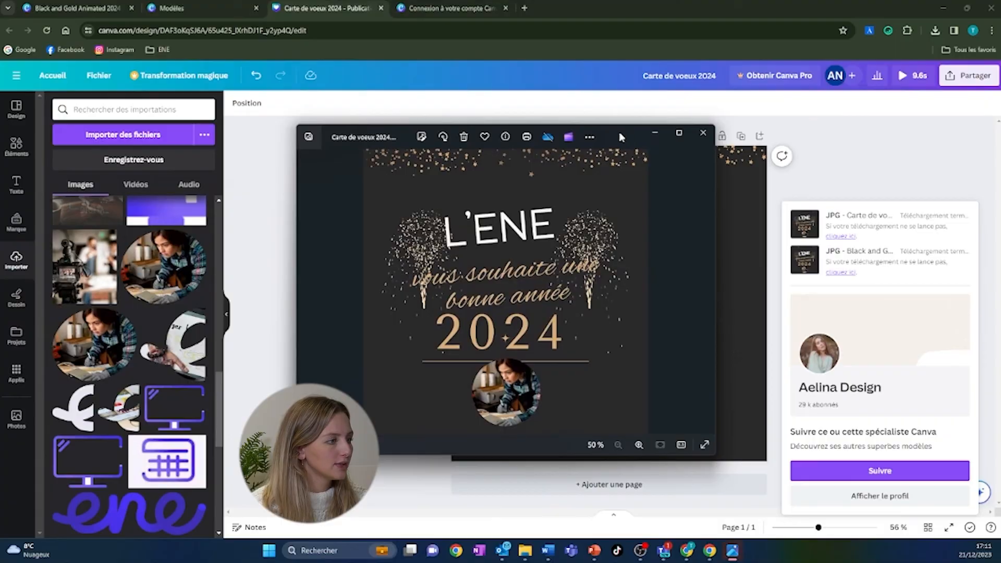
{"action": "double_click", "coordinate": [620, 137]}
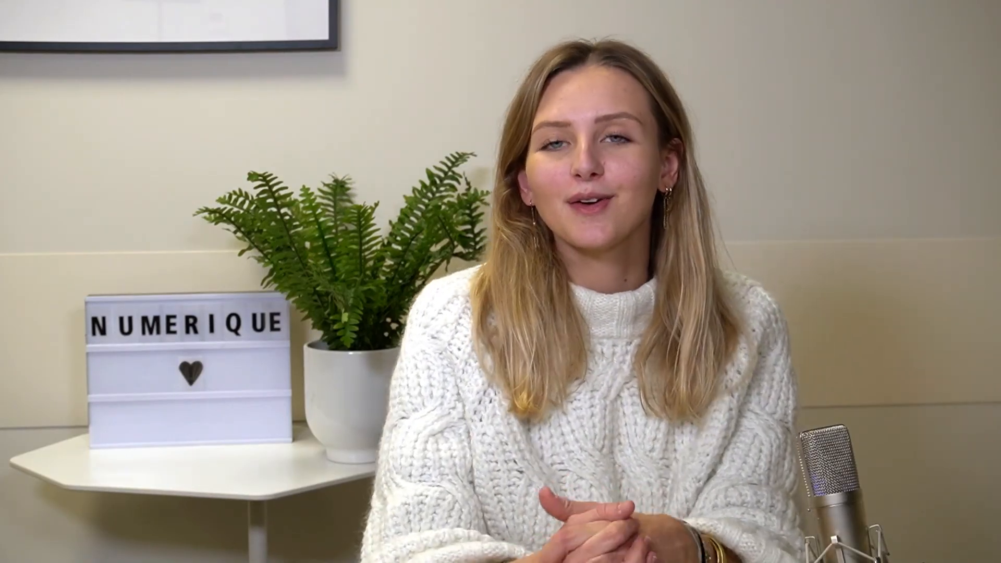